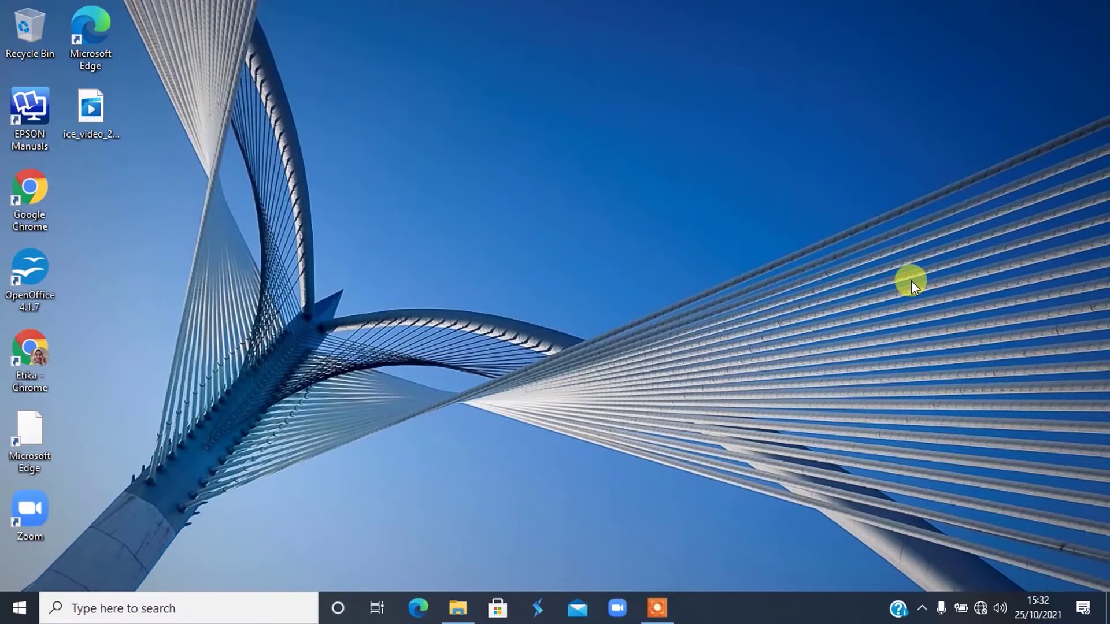
- Extract the Virtual Audio Cable v4.64 archive on USB Drive (G:) into its own folder
click(463, 605)
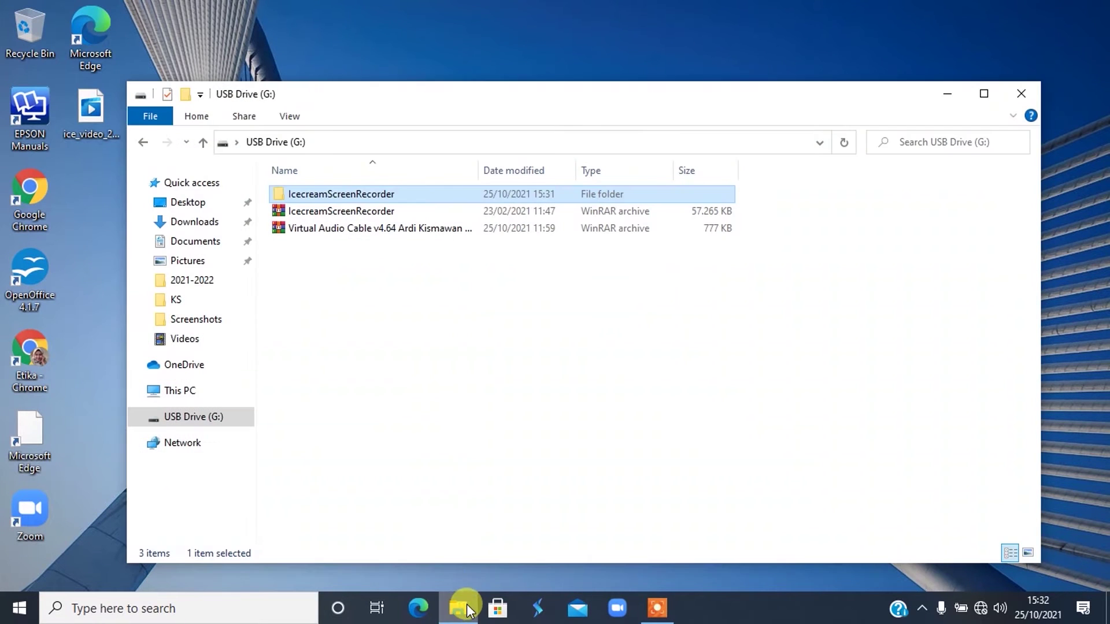
click(370, 233)
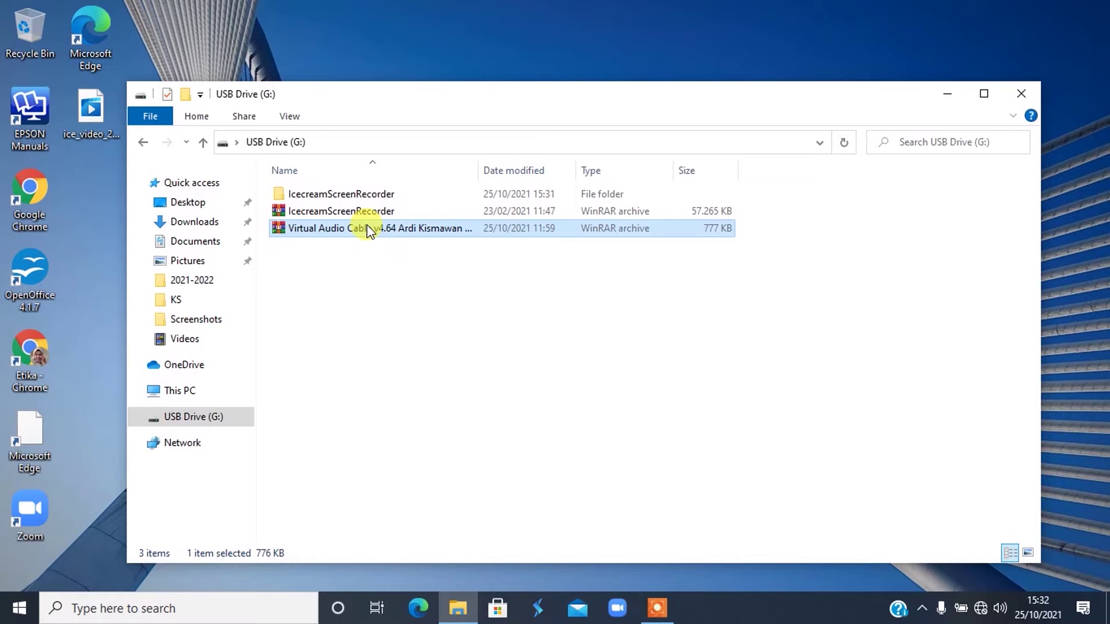
right_click(367, 225)
click(456, 302)
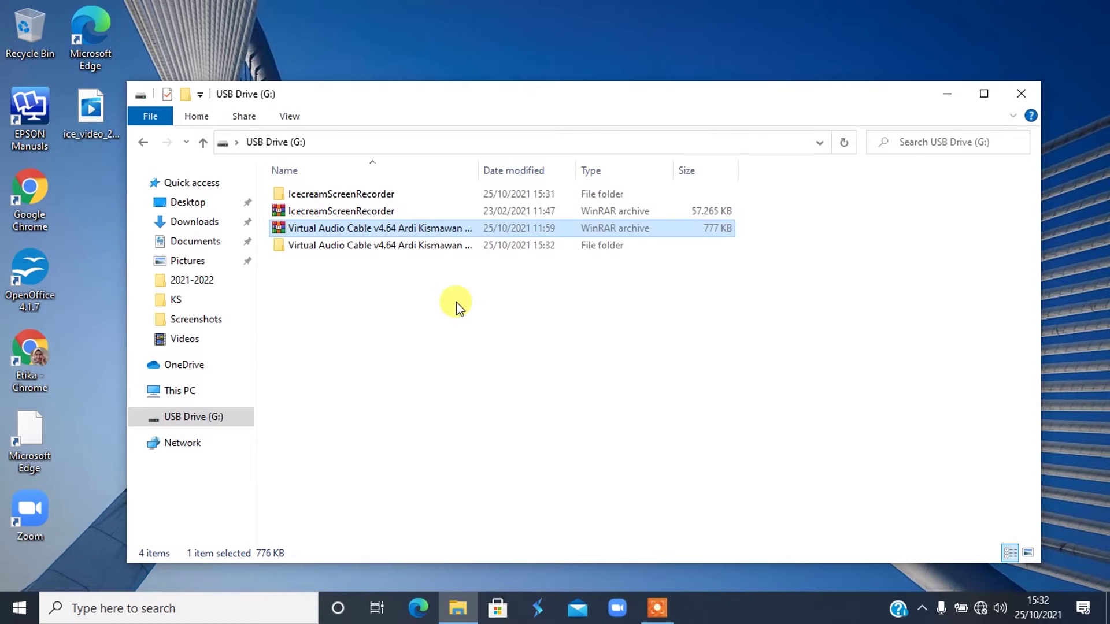
- Launch the setup64 application from the inner folder of the extracted Virtual Audio Cable files
double_click(398, 250)
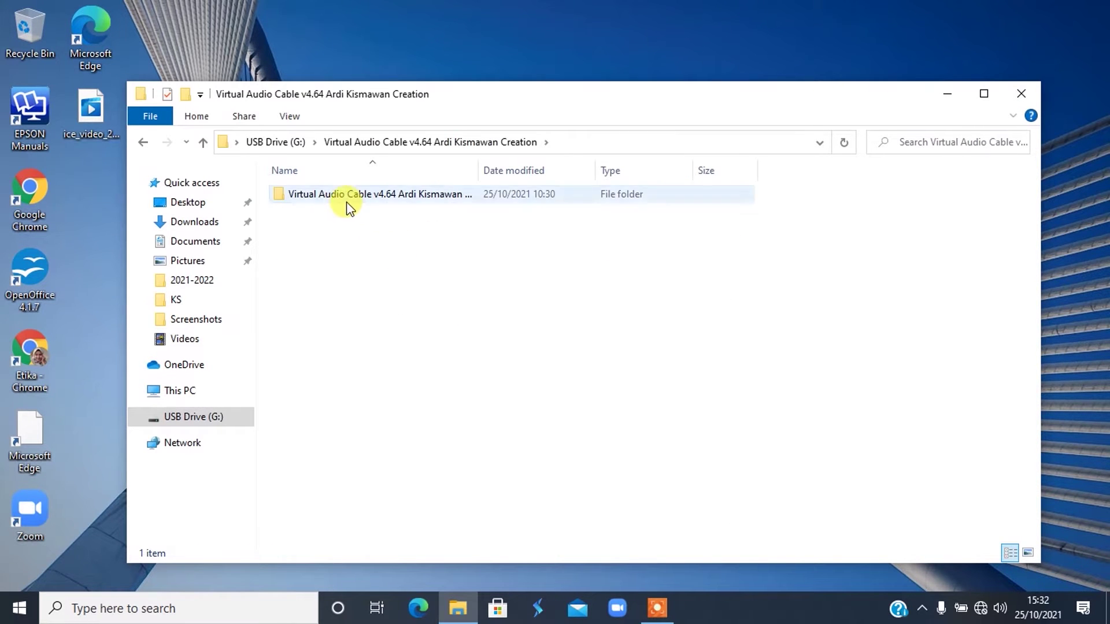
double_click(347, 202)
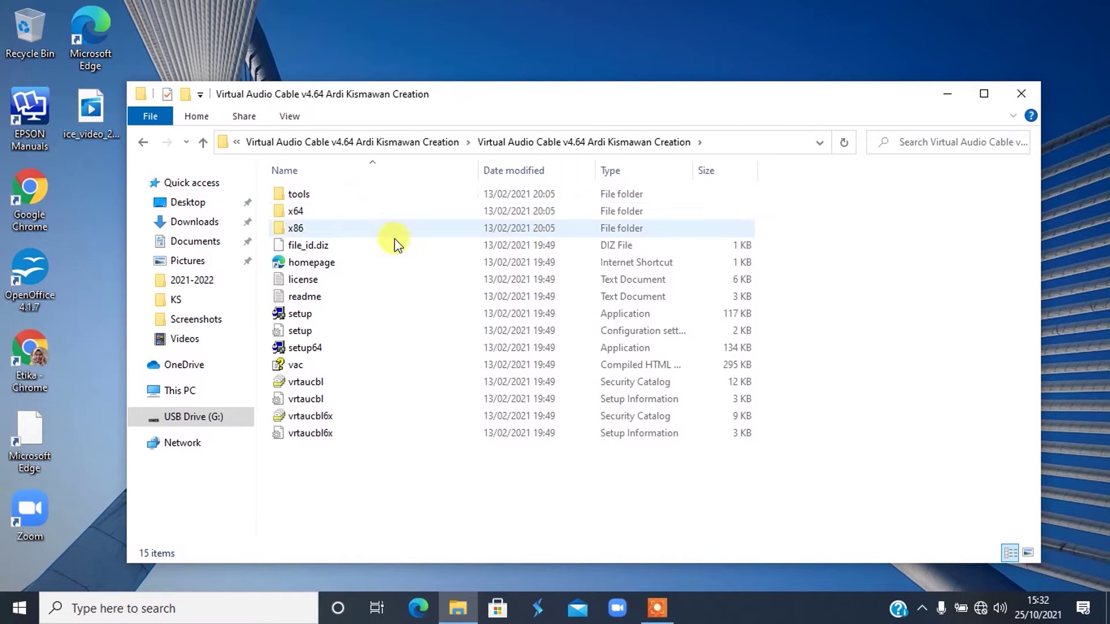
click(345, 351)
double_click(346, 351)
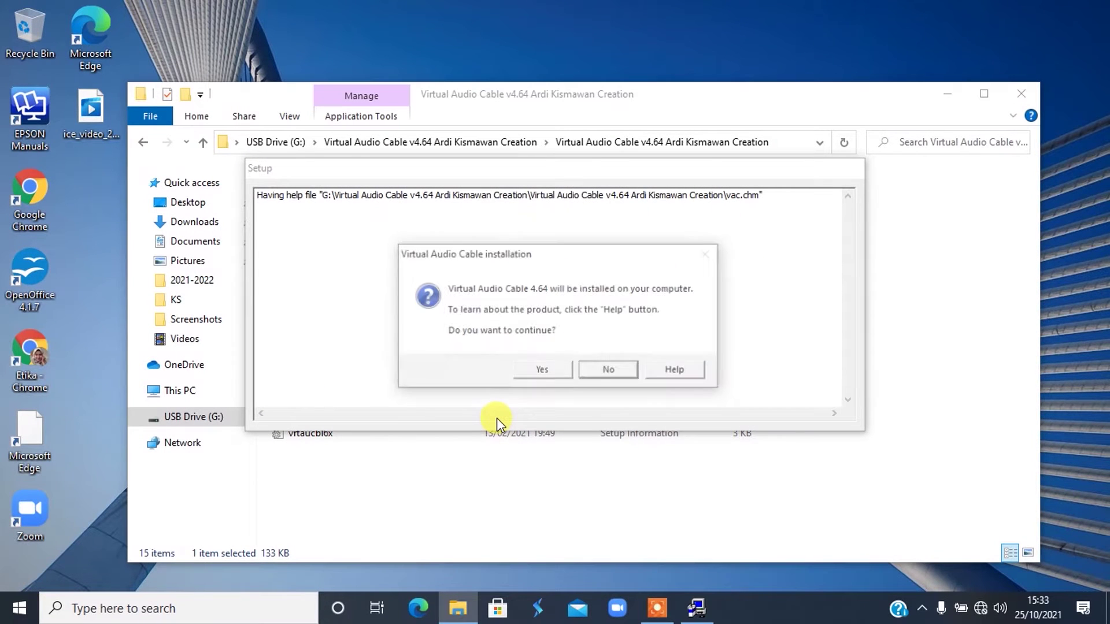
- Install Virtual Audio Cable 4.64, accepting the license and keeping the proposed installation and Start Menu folders
click(542, 371)
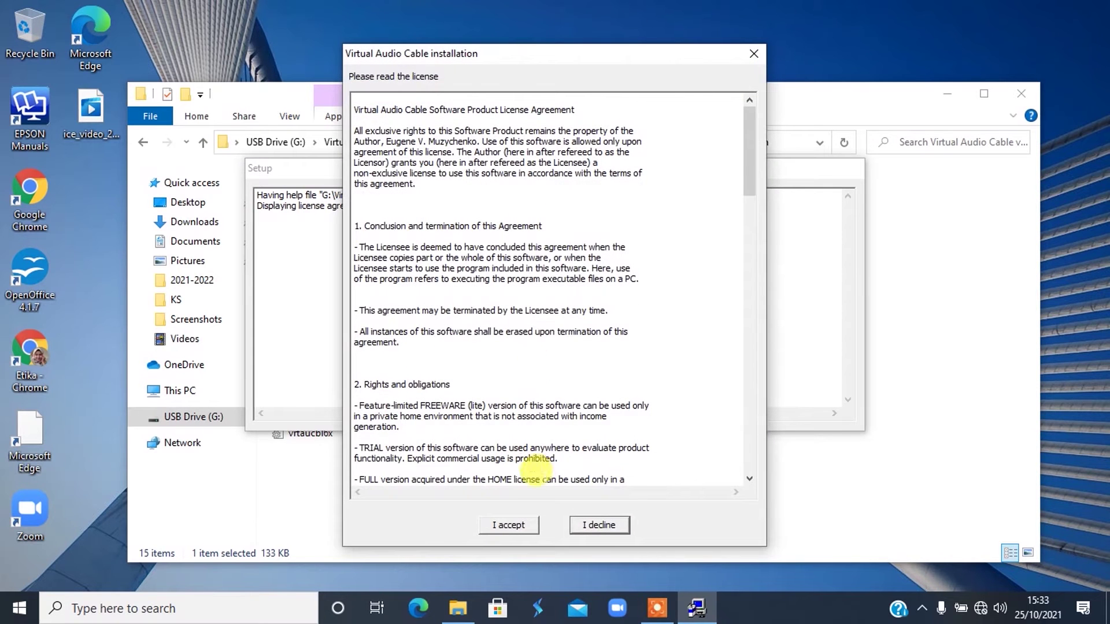
click(508, 529)
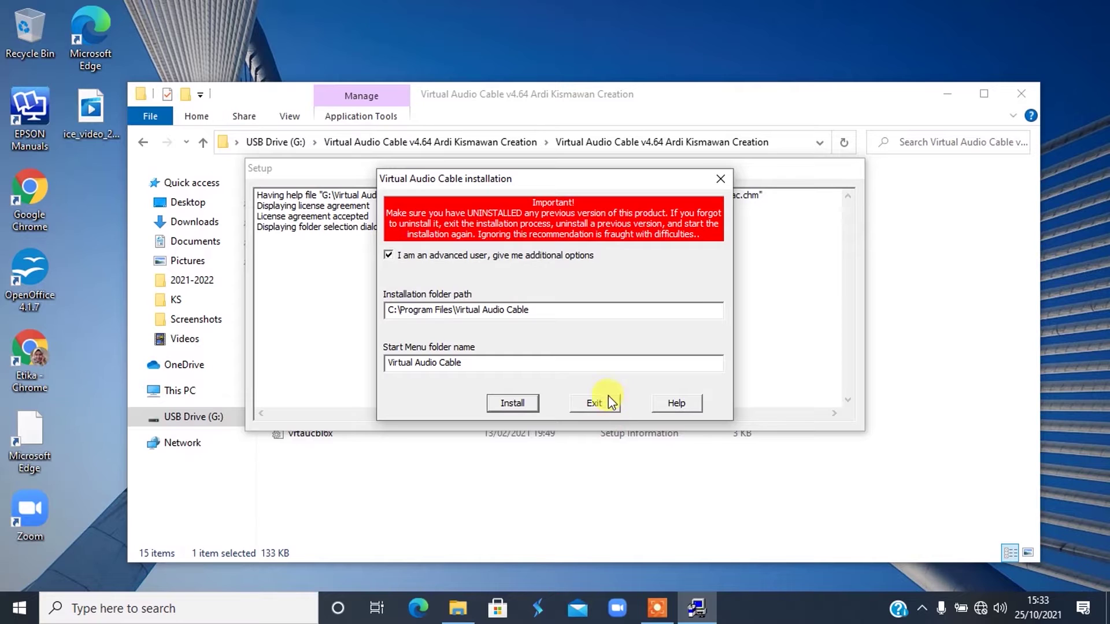
click(514, 404)
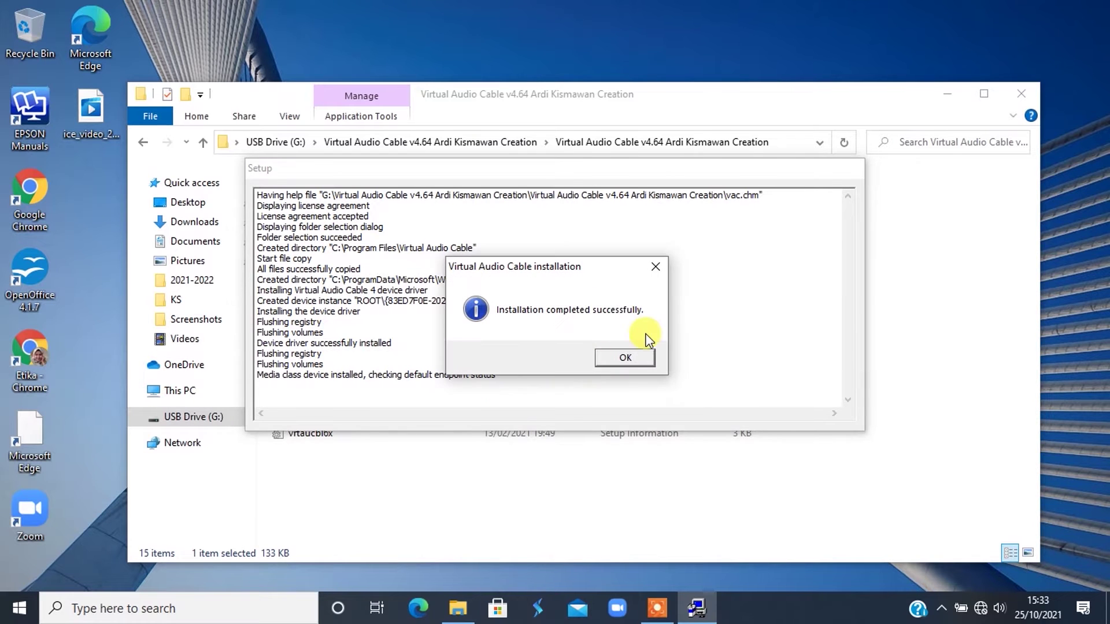
click(627, 356)
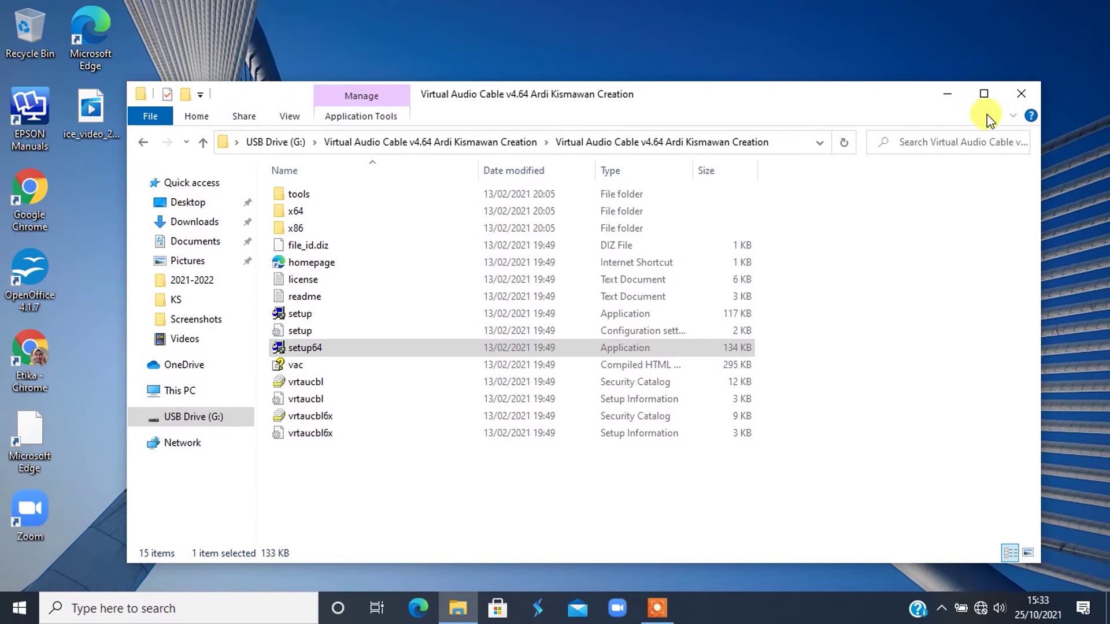
- Close the setup folder window and open the classic Sound dialog on its system sounds page
click(1014, 96)
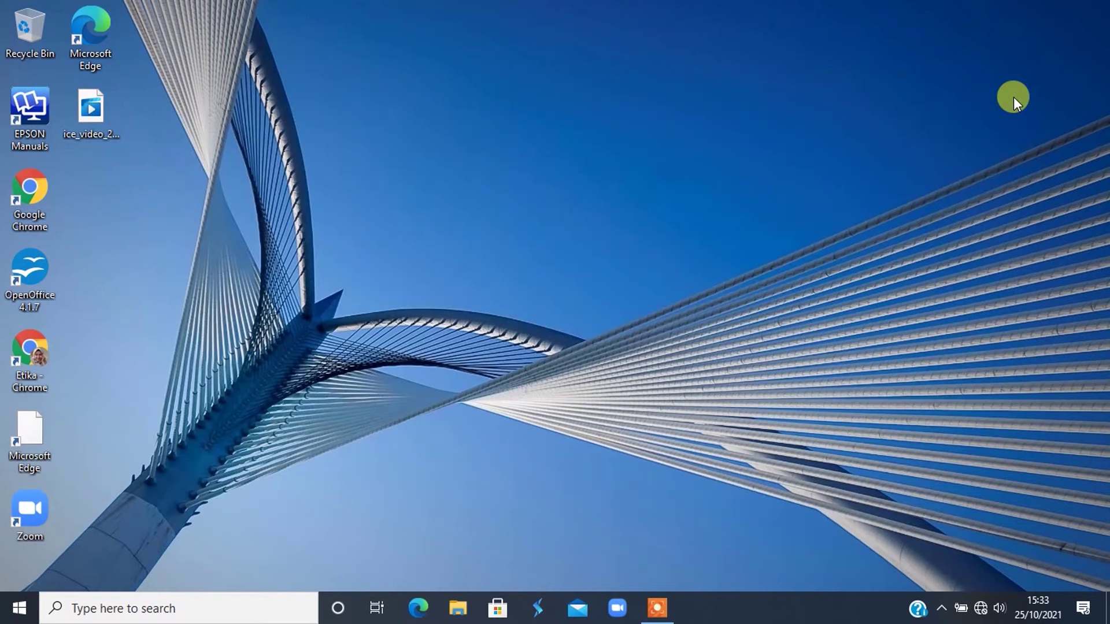
right_click(999, 607)
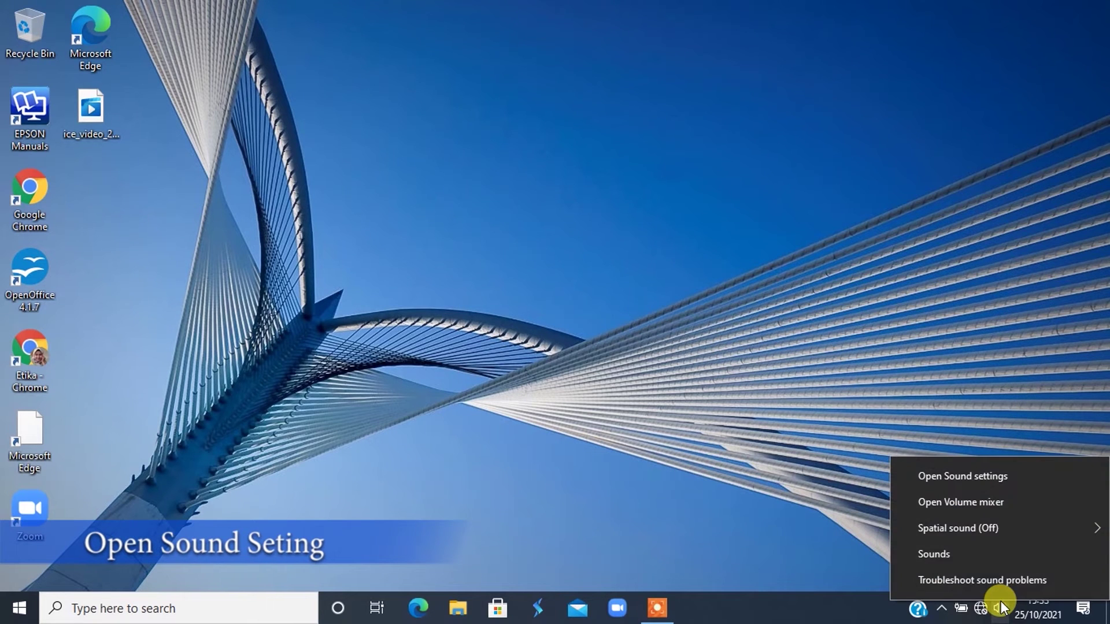
click(971, 558)
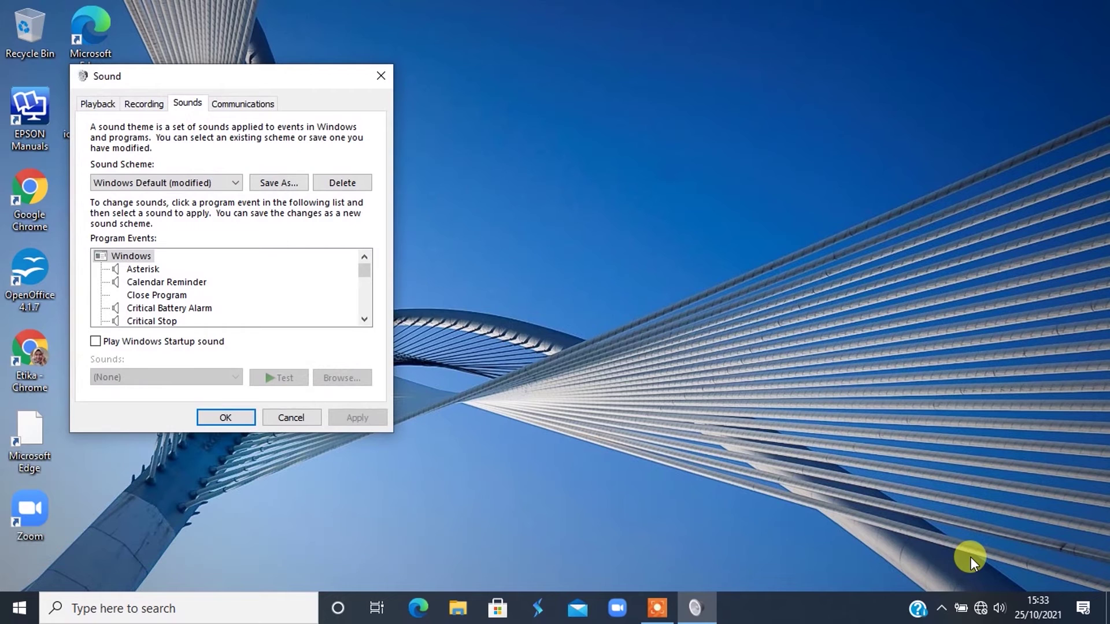
- Search Windows for "sound", open the Sound Control Panel through Sound settings, and move the Settings window clear of the Sound dialog
click(75, 612)
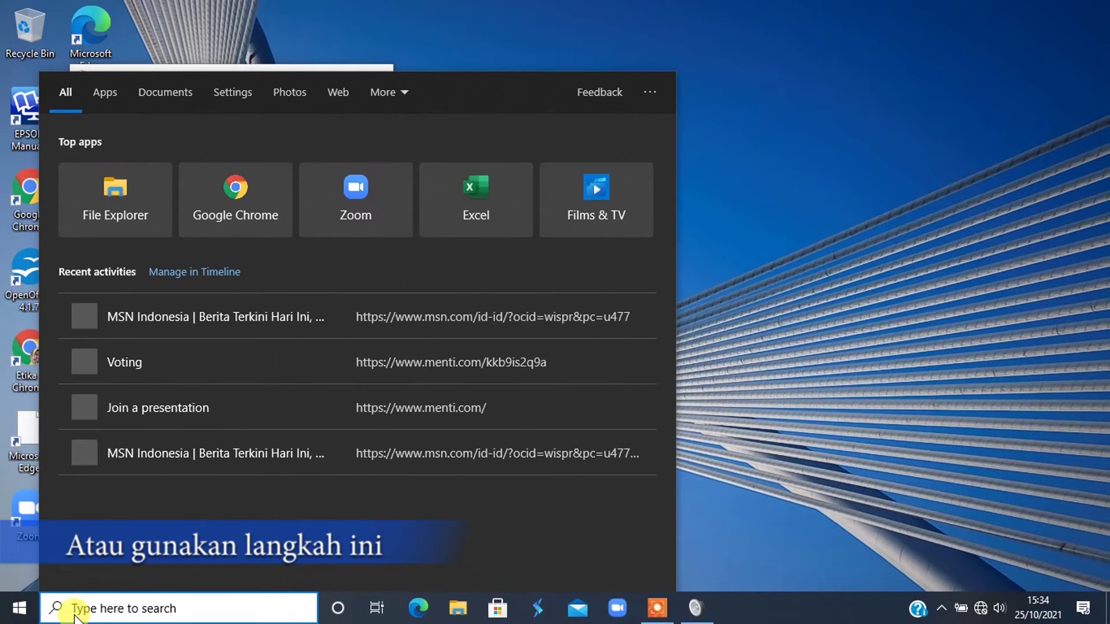
text(sound)
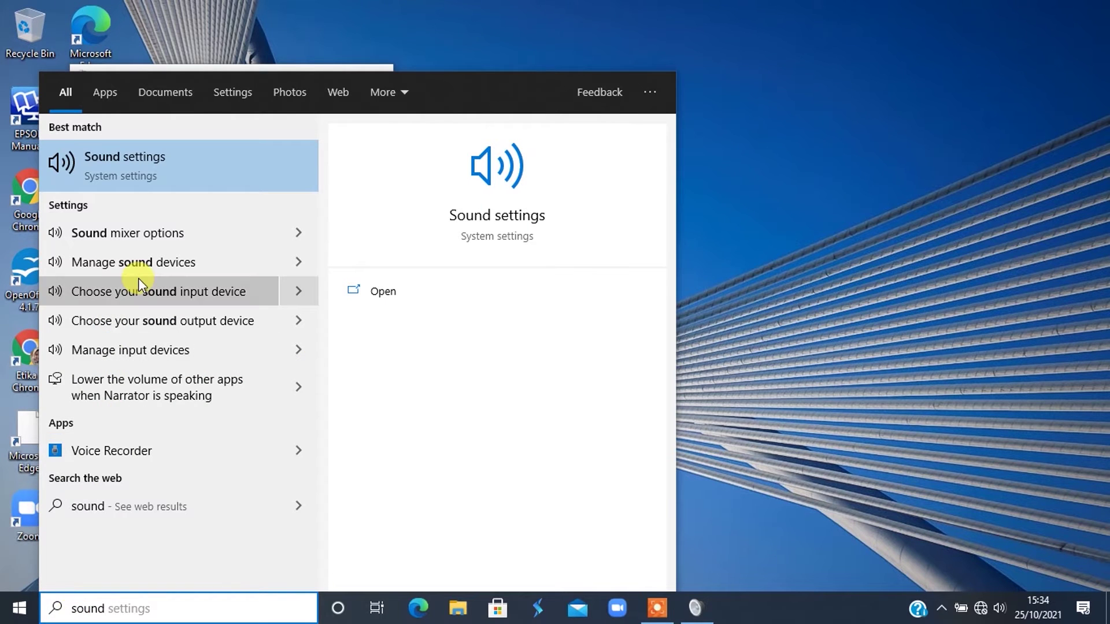
click(203, 159)
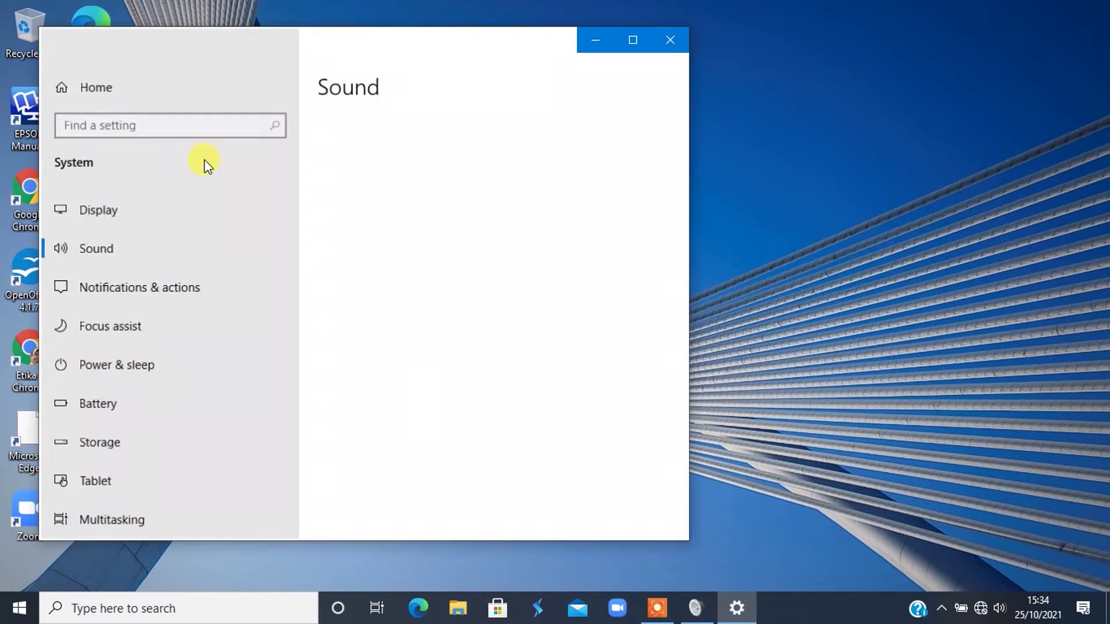
scroll(476, 452, down, 10)
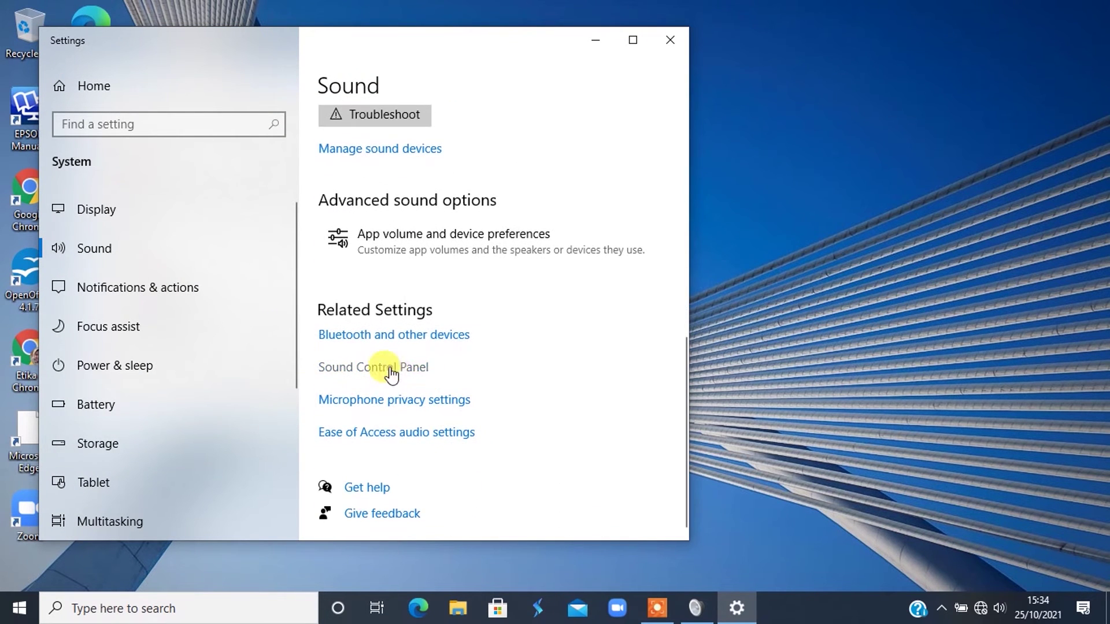
click(398, 379)
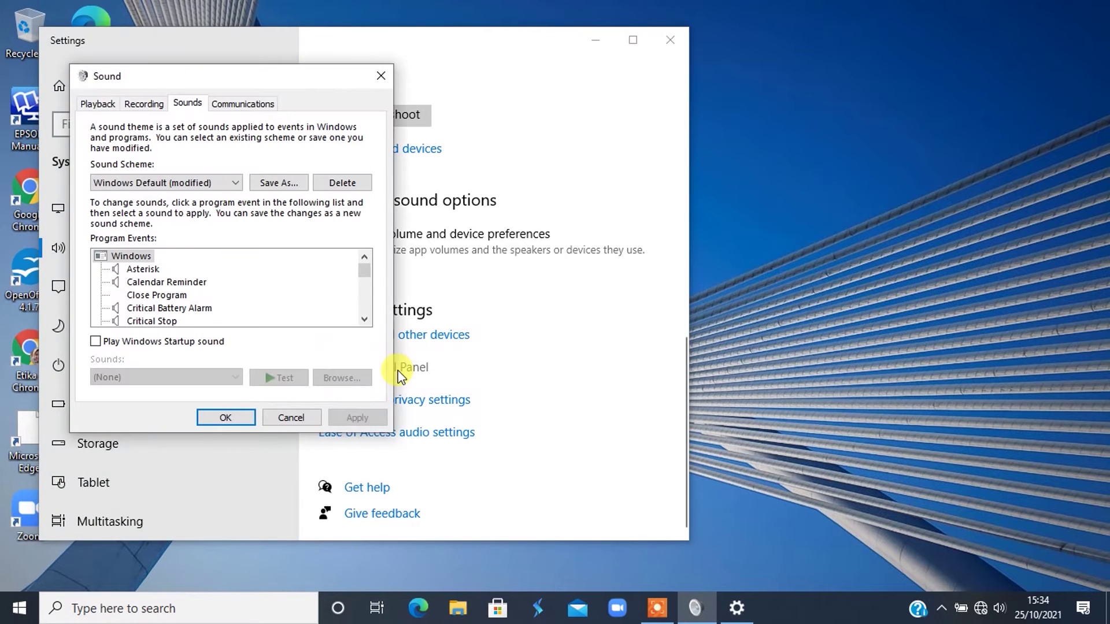
drag(305, 41, 698, 91)
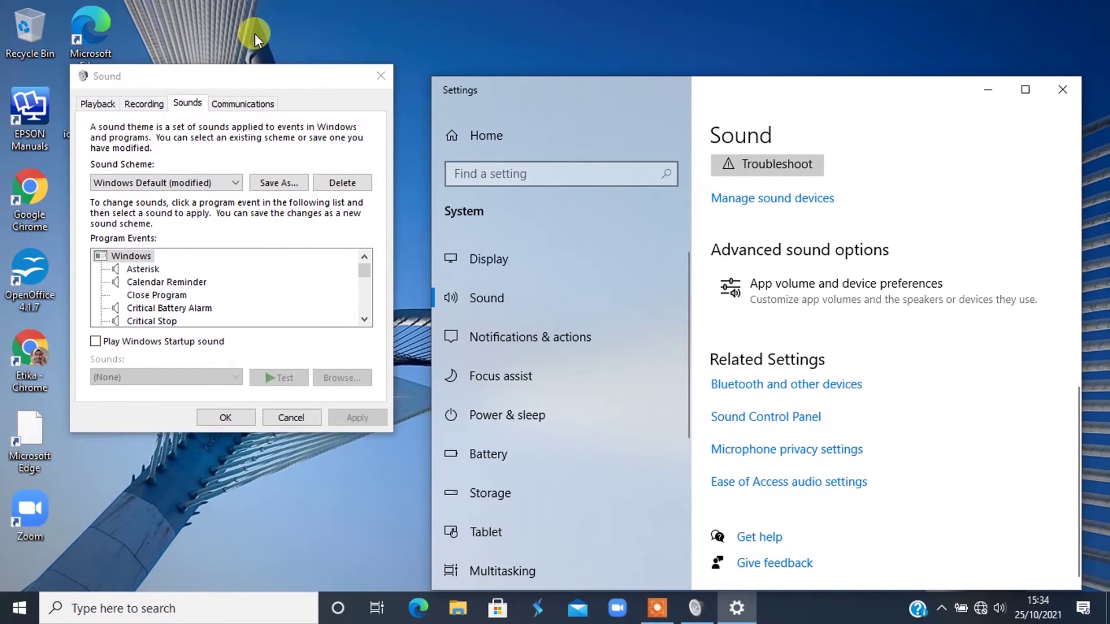
- Examine the recording devices, including the Virtual Audio Cable entries, and select the USB Audio Device microphone
click(141, 104)
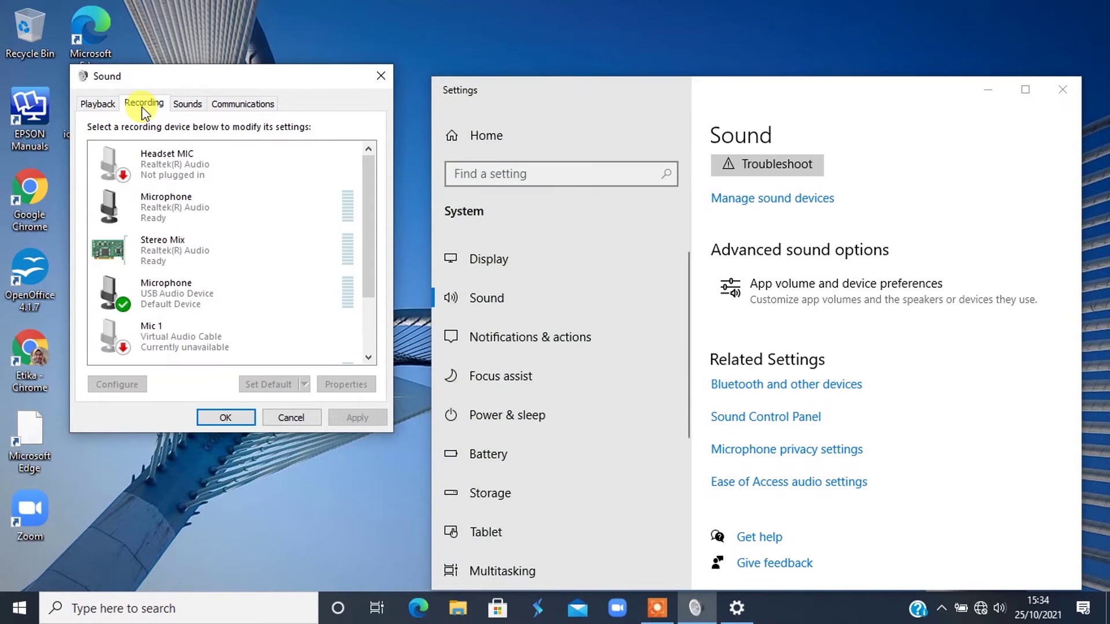
scroll(187, 316, down, 2)
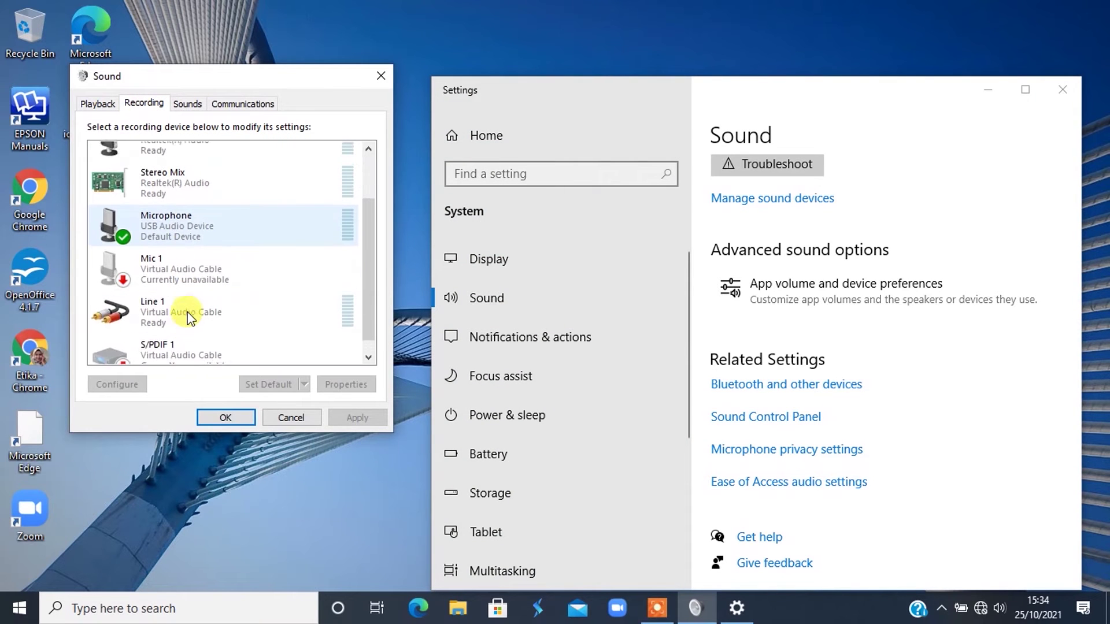
scroll(188, 314, up, 1)
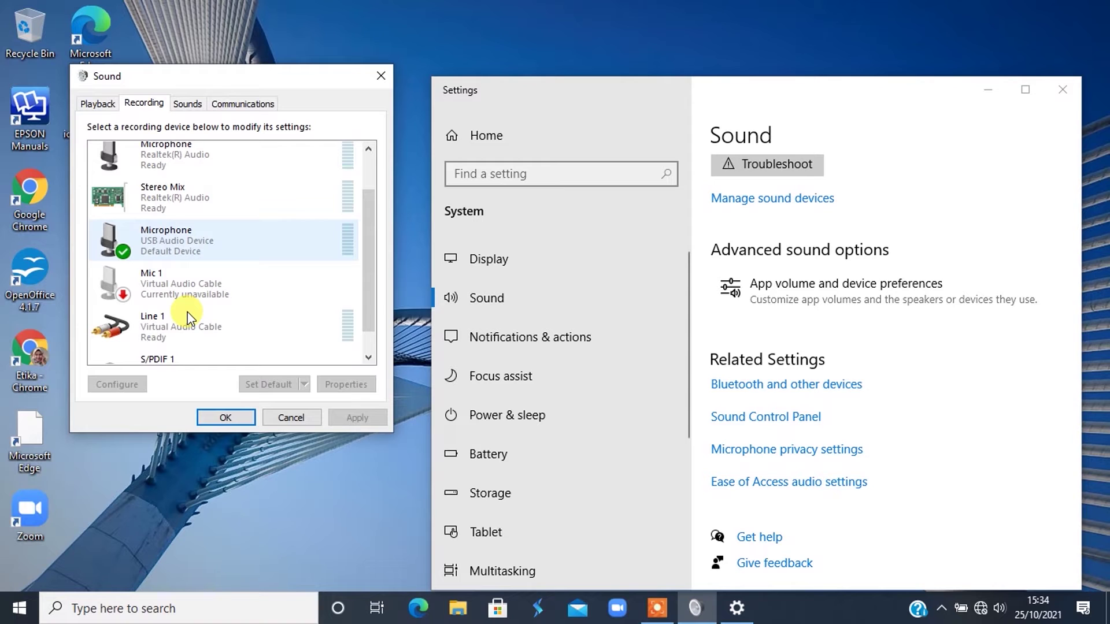
click(276, 241)
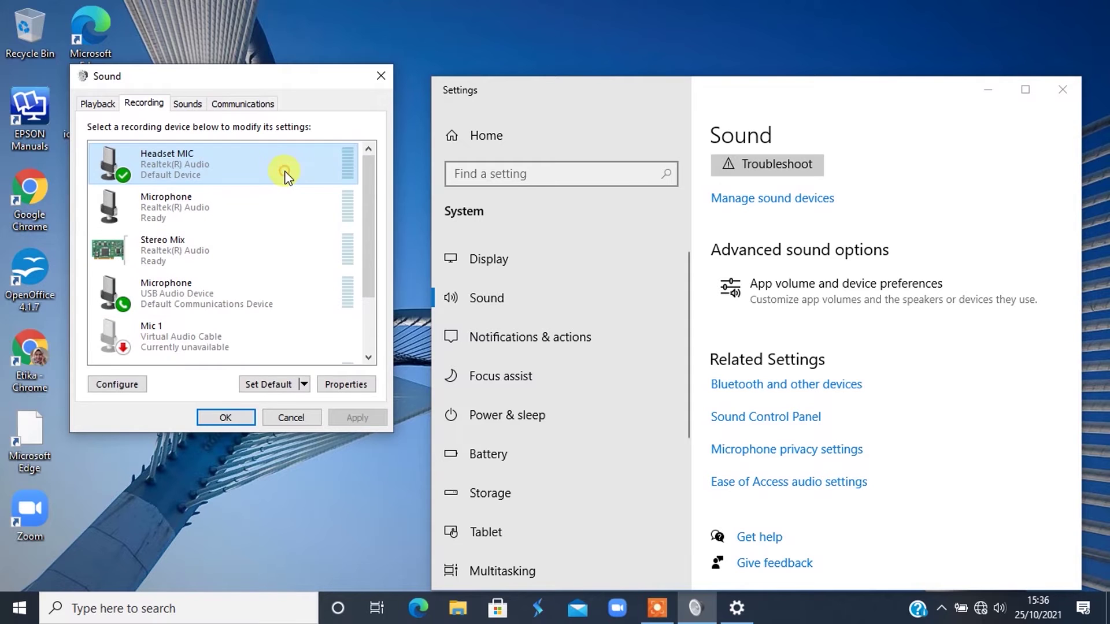
- Rename the Realtek Headset MIC recording device to "Headset" followed by its owner's title and name
right_click(285, 175)
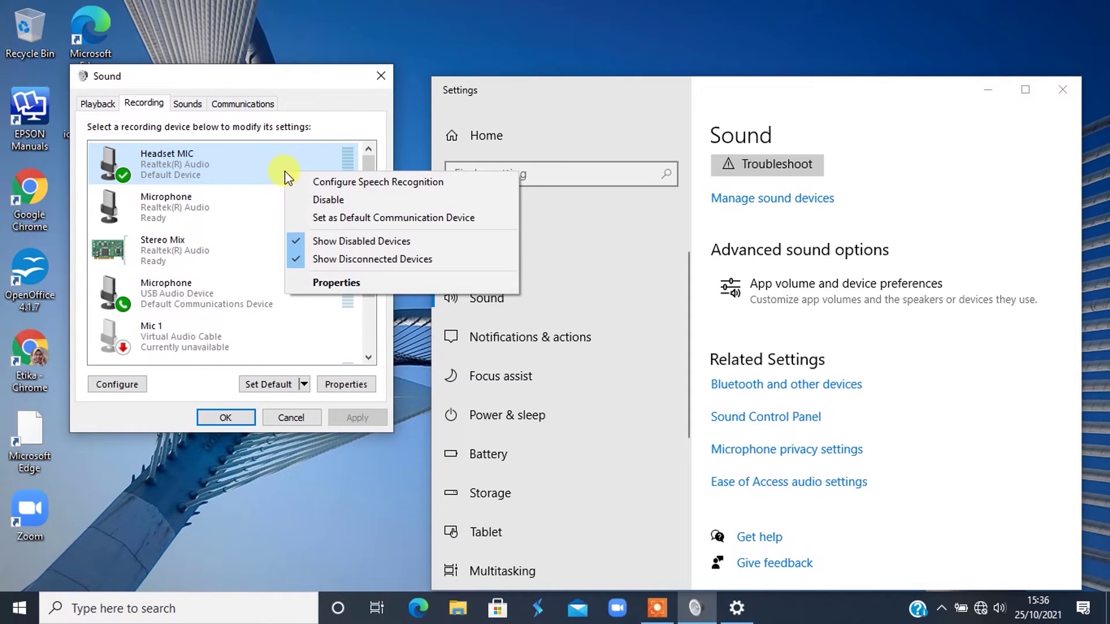
click(327, 281)
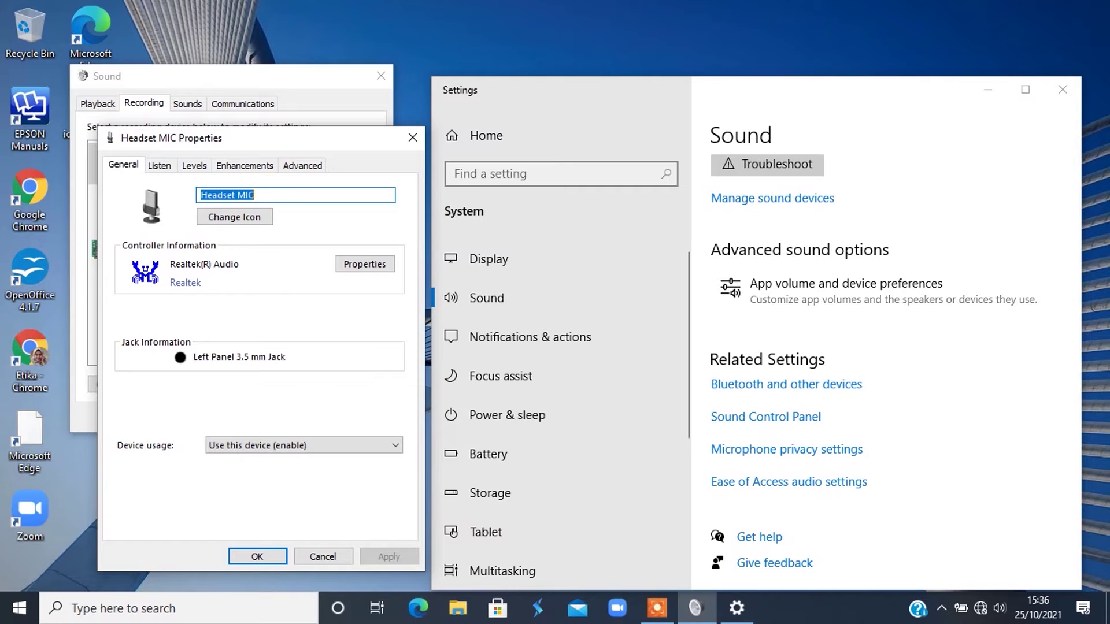
text(HEA)
key(BackSpace)
key(BackSpace)
text(eads)
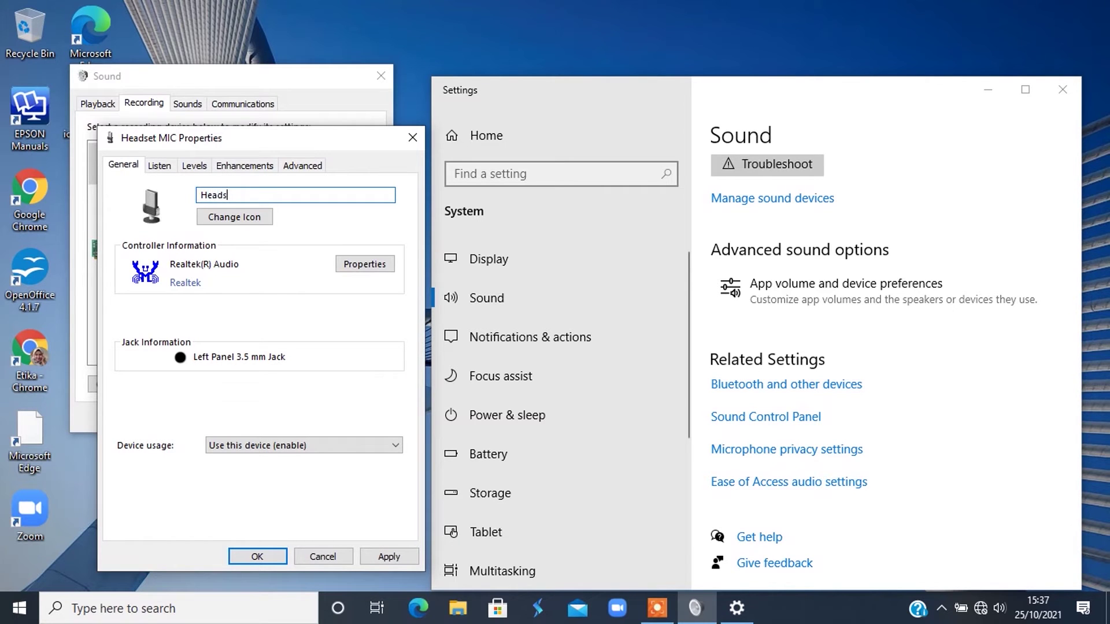
text(et Mr Bahar)
key(Return)
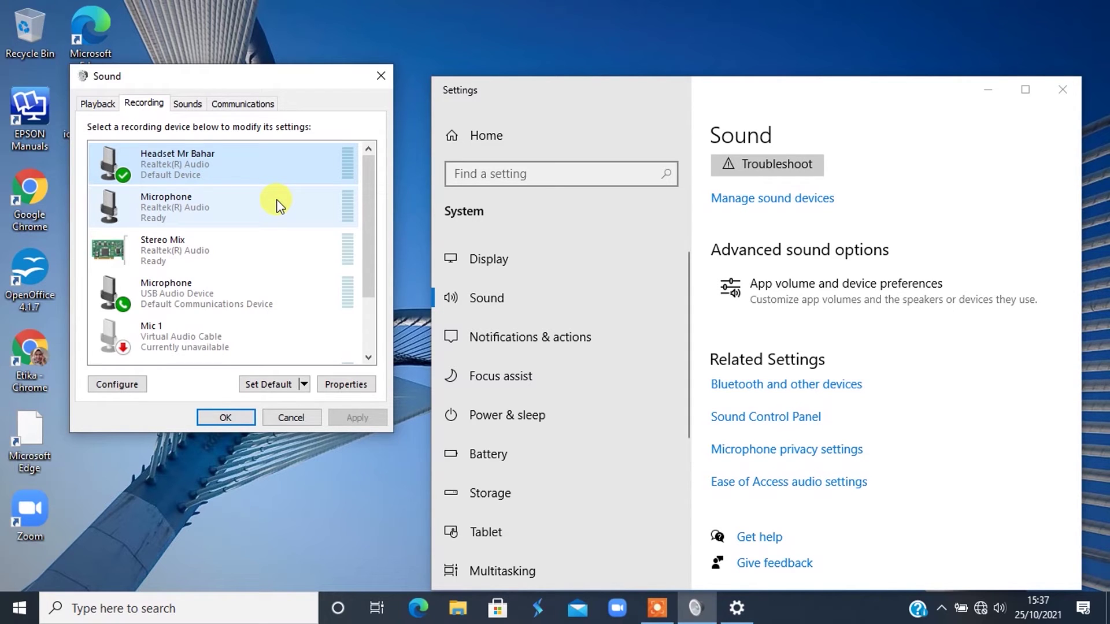
- Set the USB Audio Device microphone as the default recording device
click(311, 301)
right_click(339, 298)
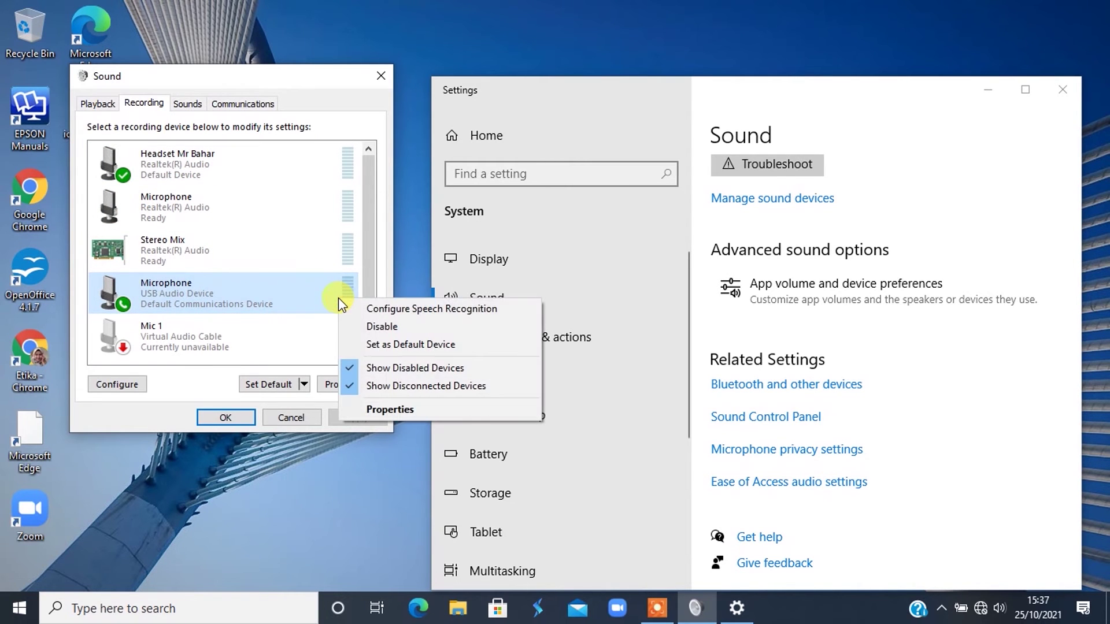
click(358, 345)
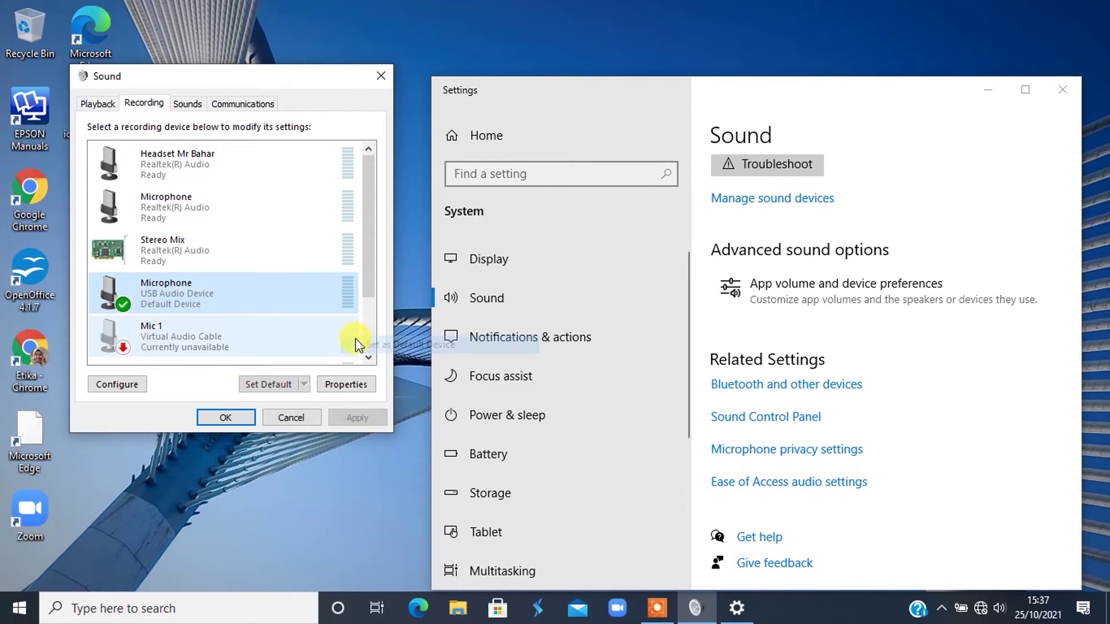
- Set Line 1 of Virtual Audio Cable as the default recording device
right_click(265, 159)
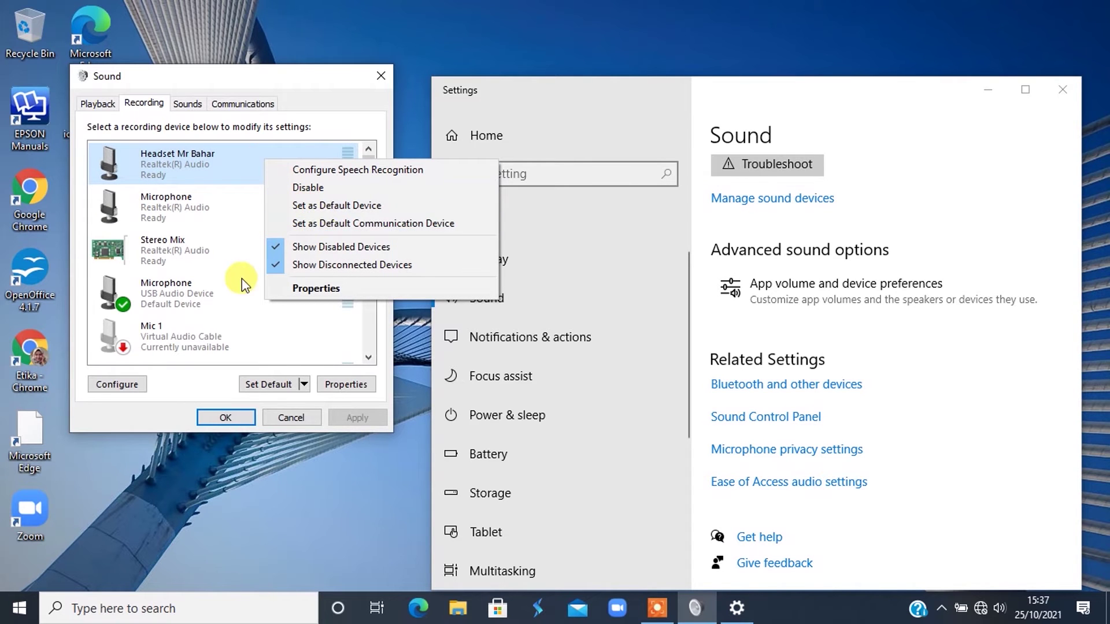
click(200, 318)
scroll(203, 322, down, 2)
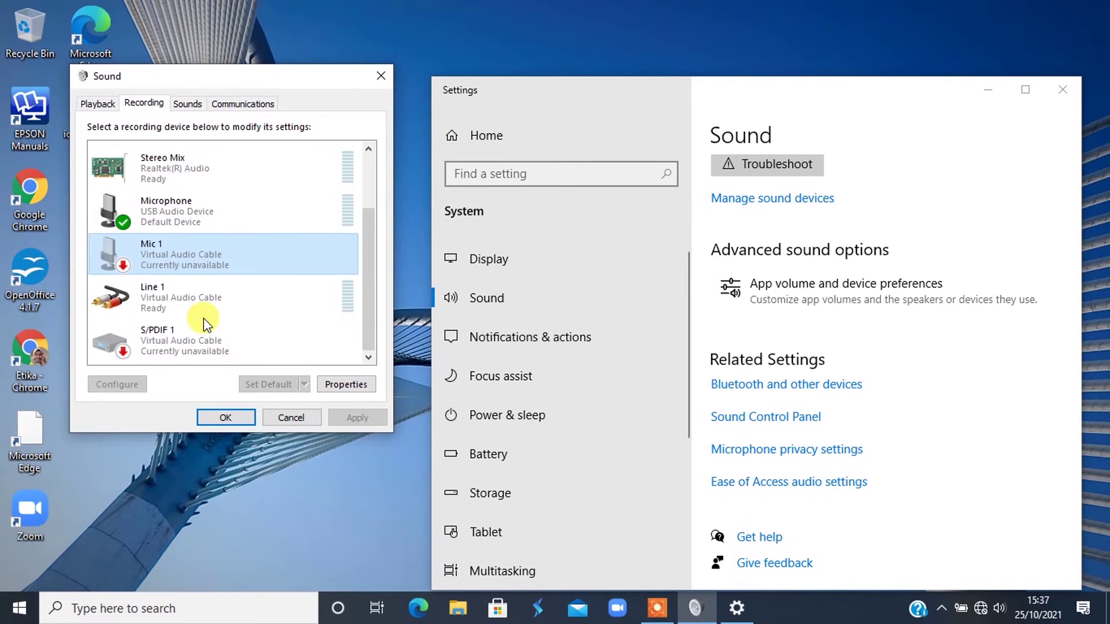
scroll(203, 318, up, 1)
right_click(232, 331)
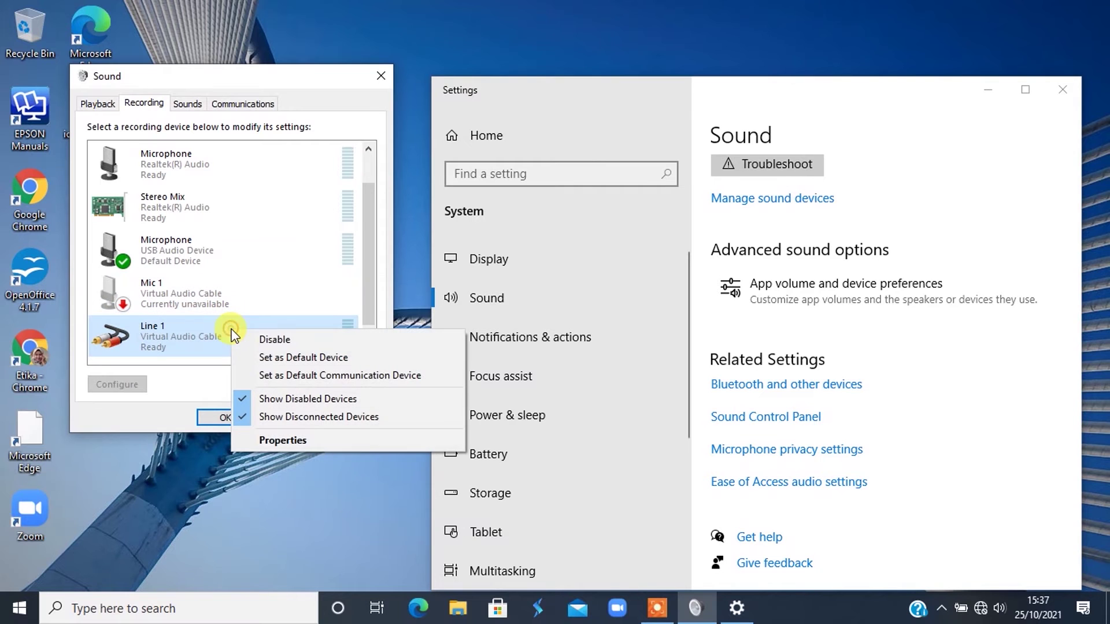
click(296, 362)
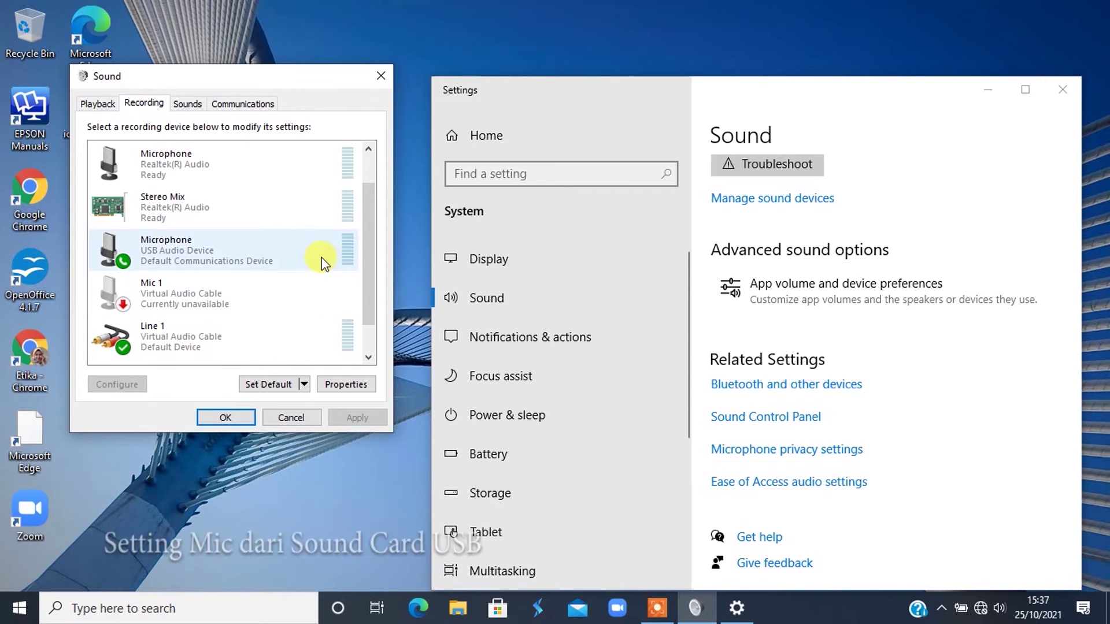
- Enable listening to the USB Audio Device microphone, with playback through Line 1 (Virtual Audio Cable), and apply the change
right_click(292, 242)
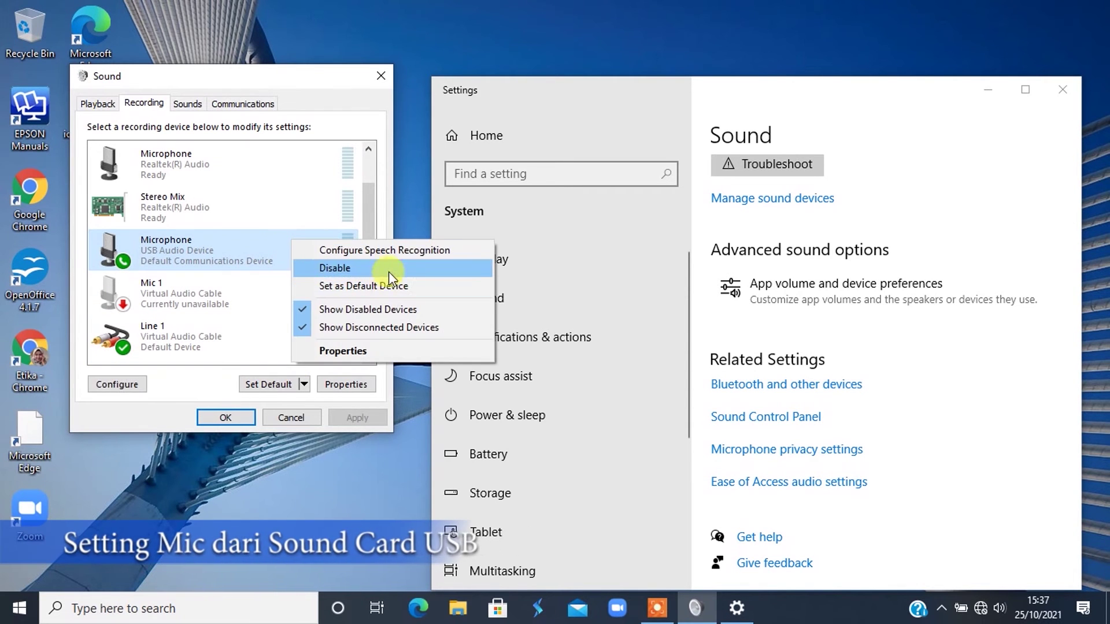
click(363, 352)
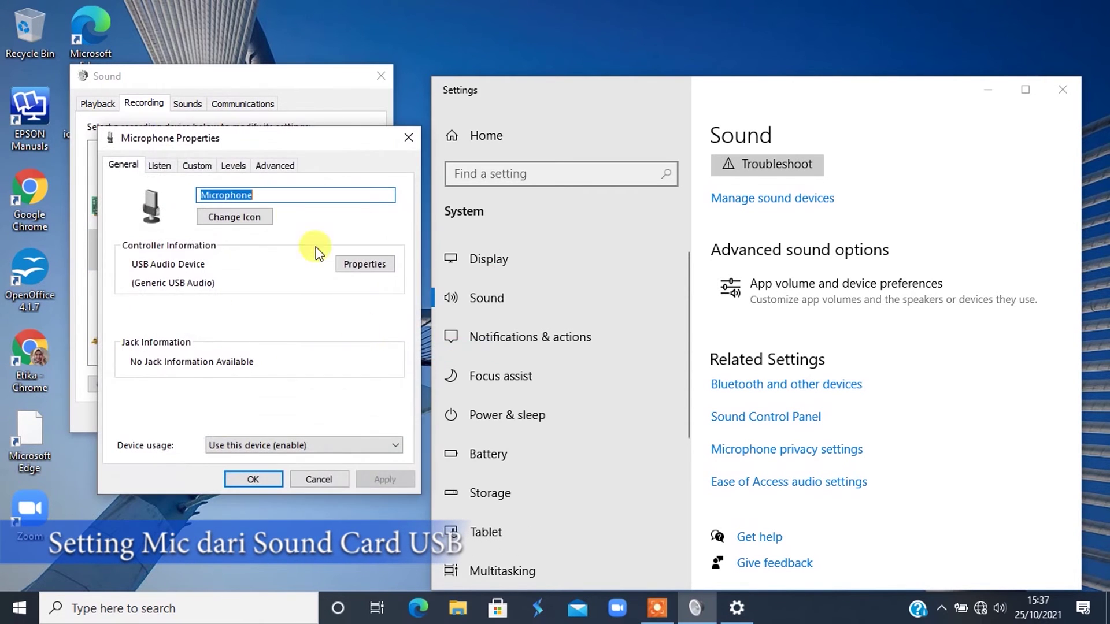
click(158, 166)
click(120, 287)
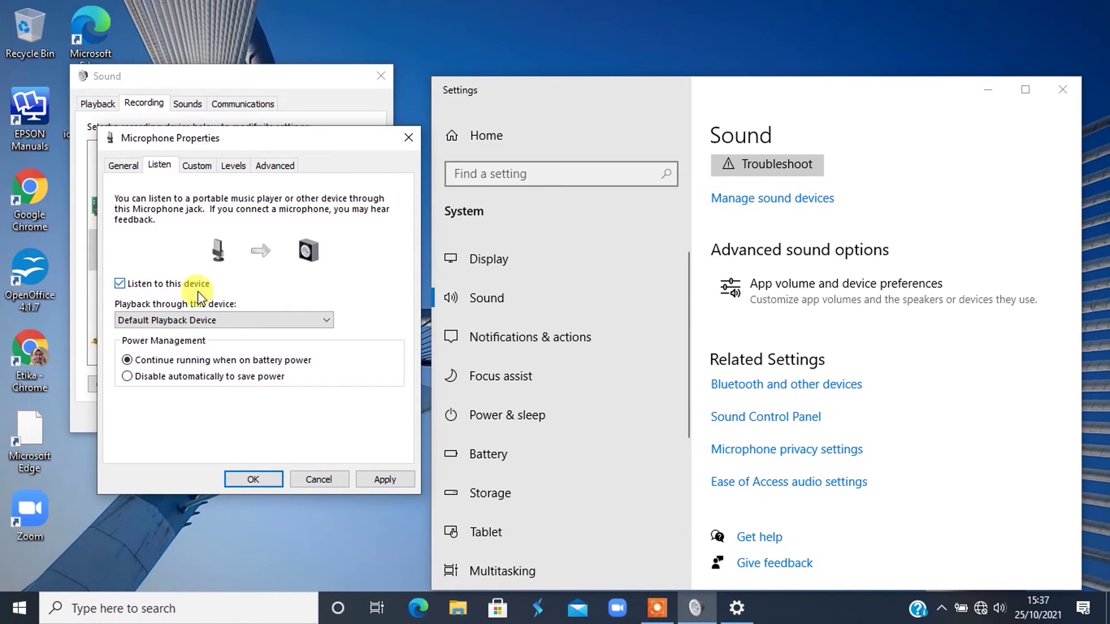
click(228, 313)
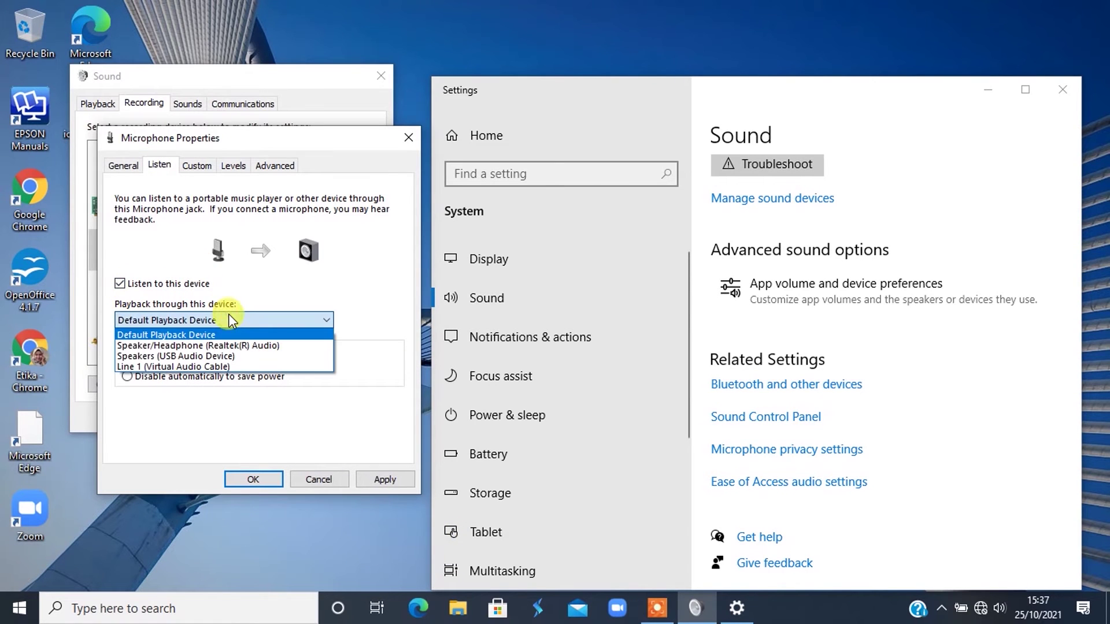
click(222, 367)
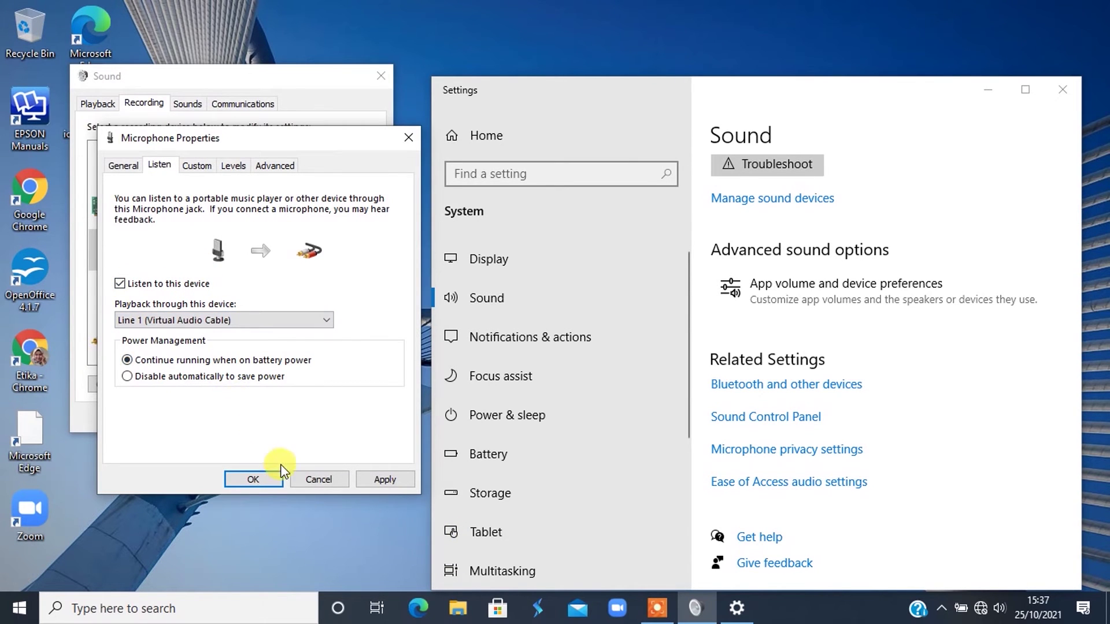
click(390, 478)
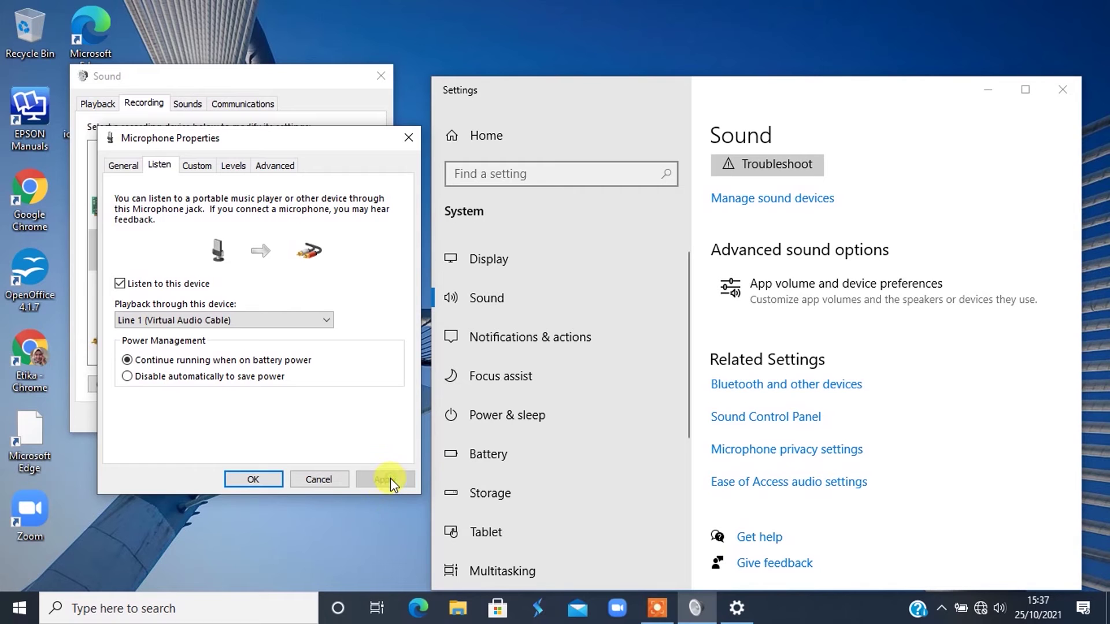
click(249, 477)
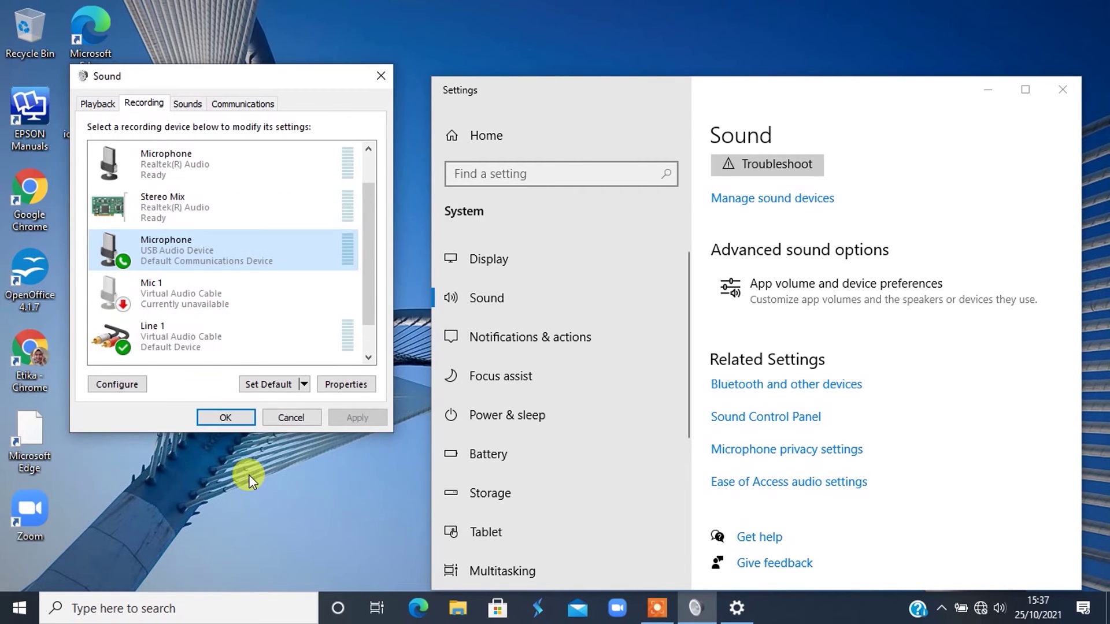
- Enable listening to the renamed Realtek headset recording device, with playback through Line 1 (Virtual Audio Cable)
click(276, 170)
right_click(277, 171)
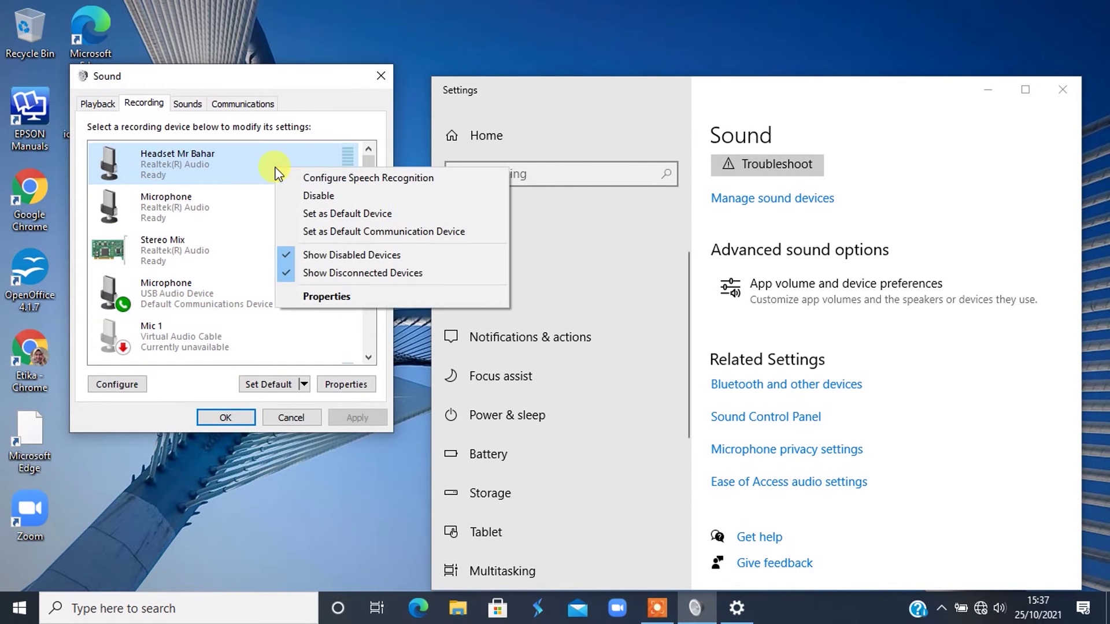
click(319, 296)
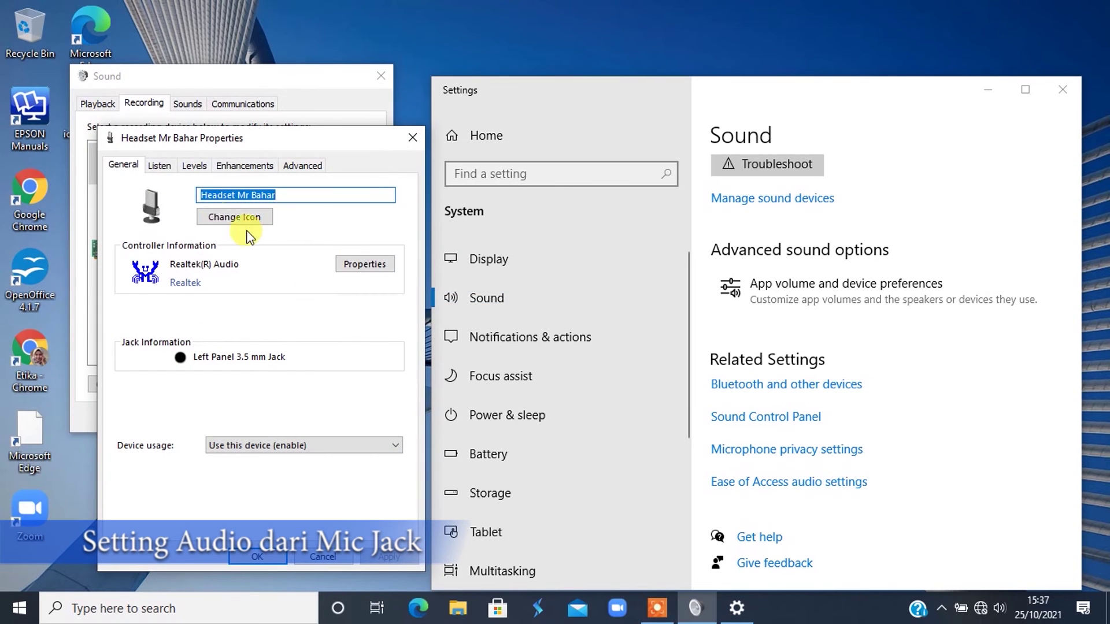
click(163, 167)
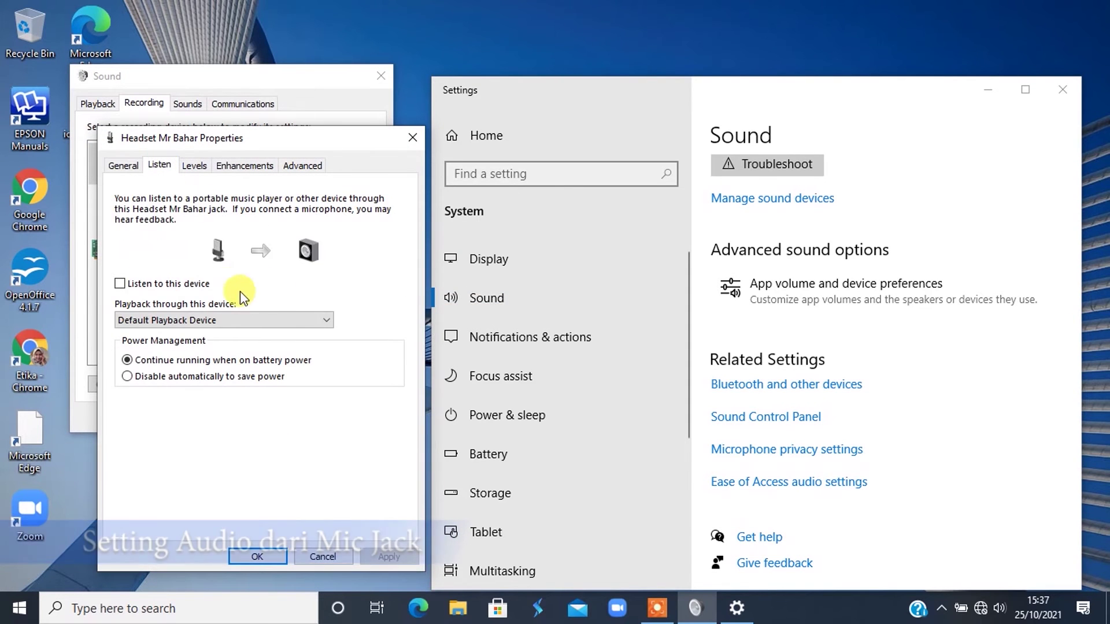
click(189, 283)
click(266, 320)
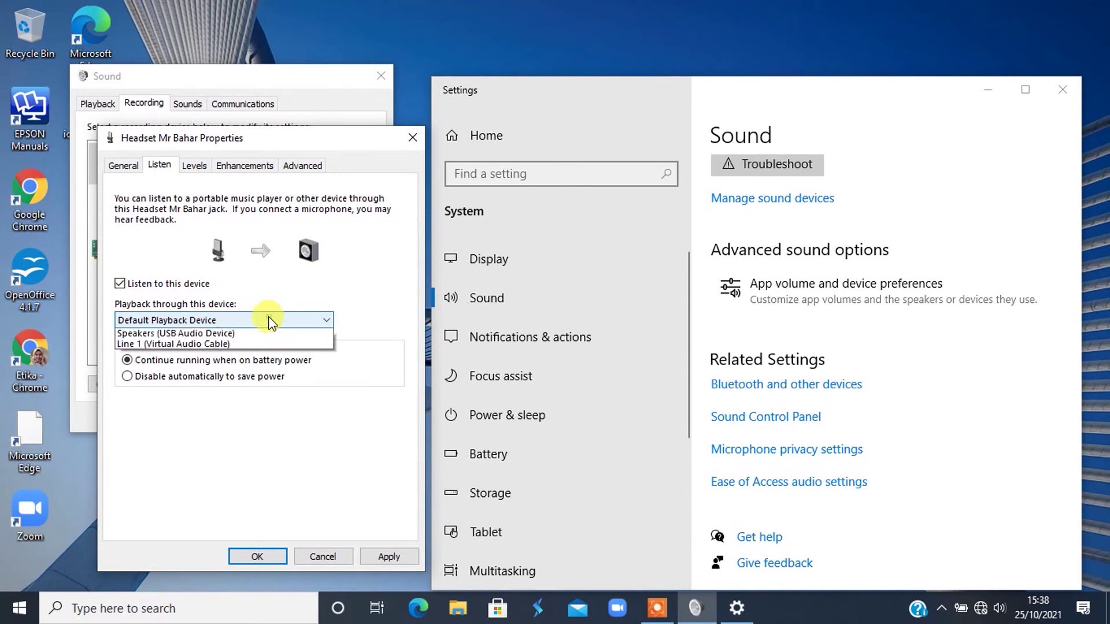
click(232, 366)
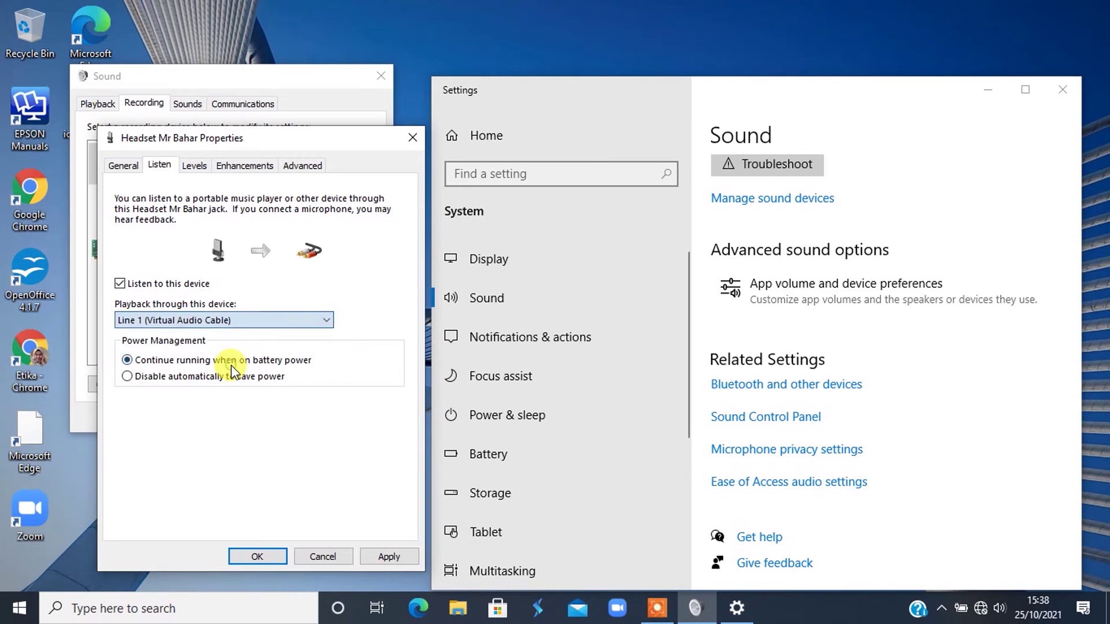
click(256, 556)
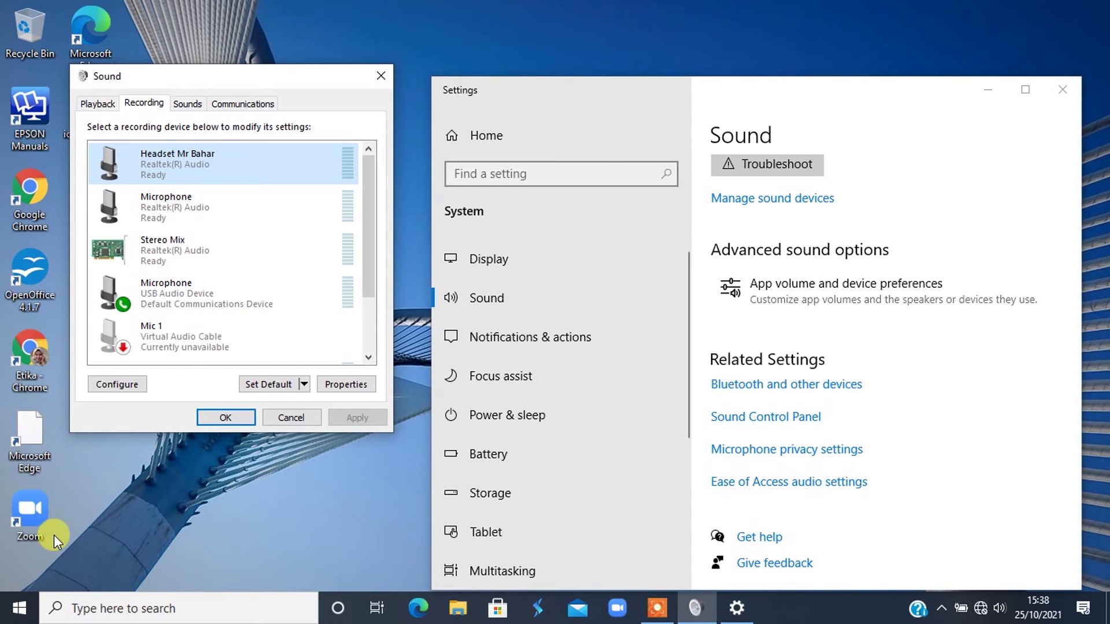
- Open Zoom and set the microphone in its audio settings to Line 1 (Virtual Audio Cable)
click(30, 518)
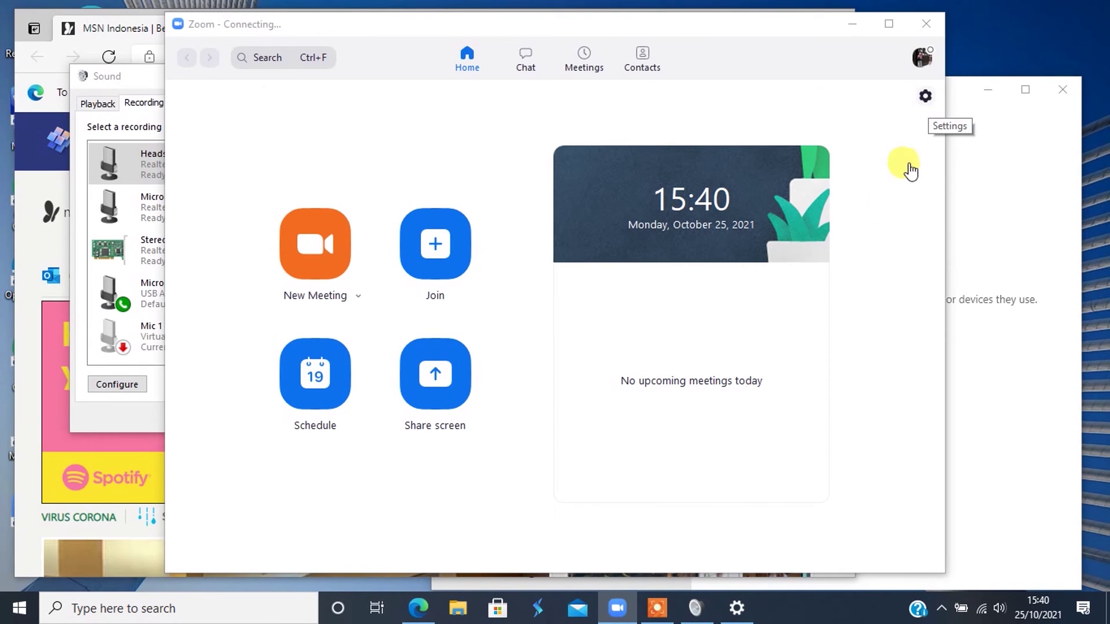
click(926, 97)
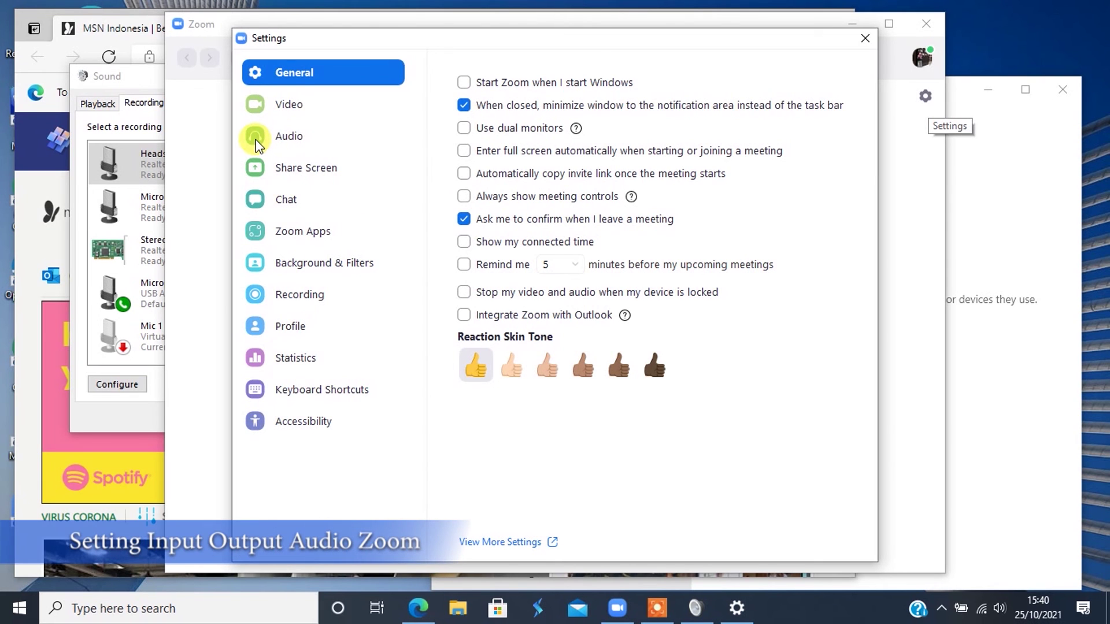
click(300, 138)
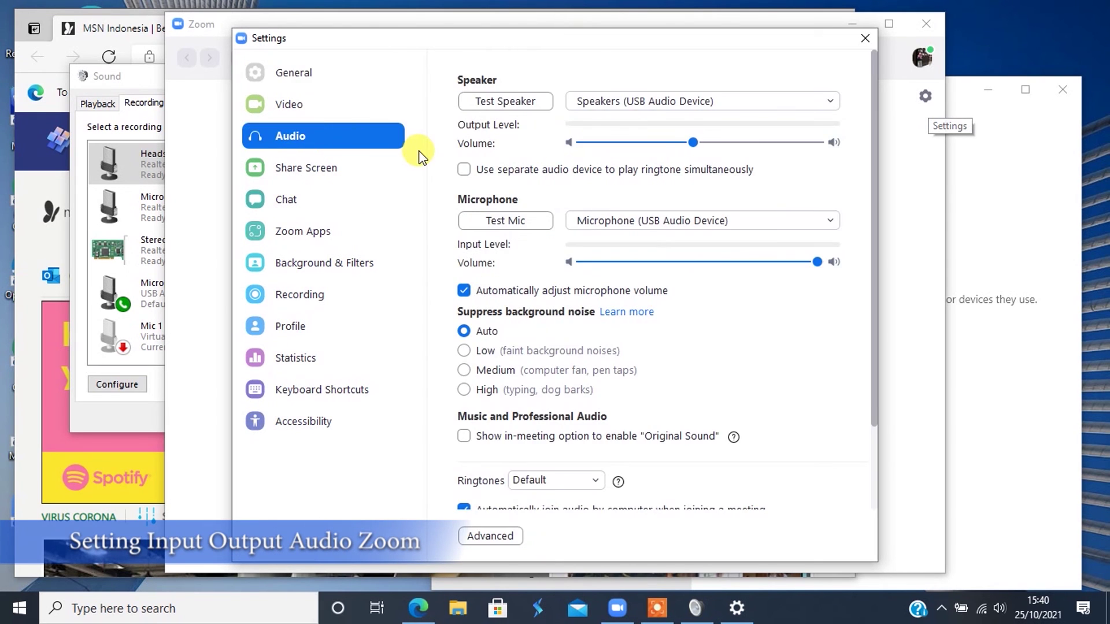
click(708, 227)
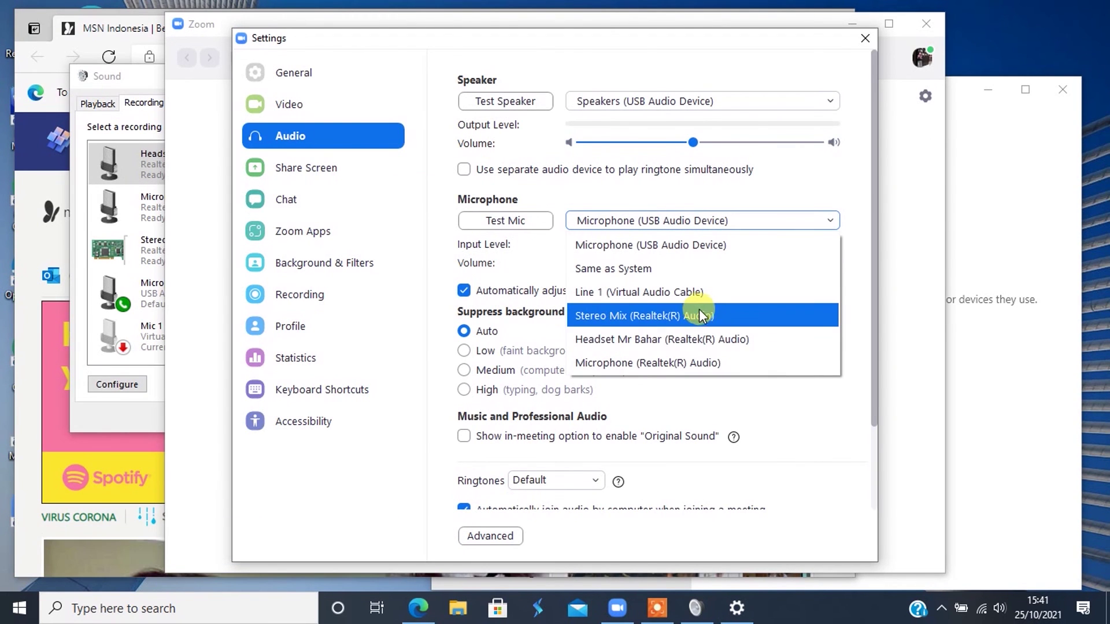
click(681, 296)
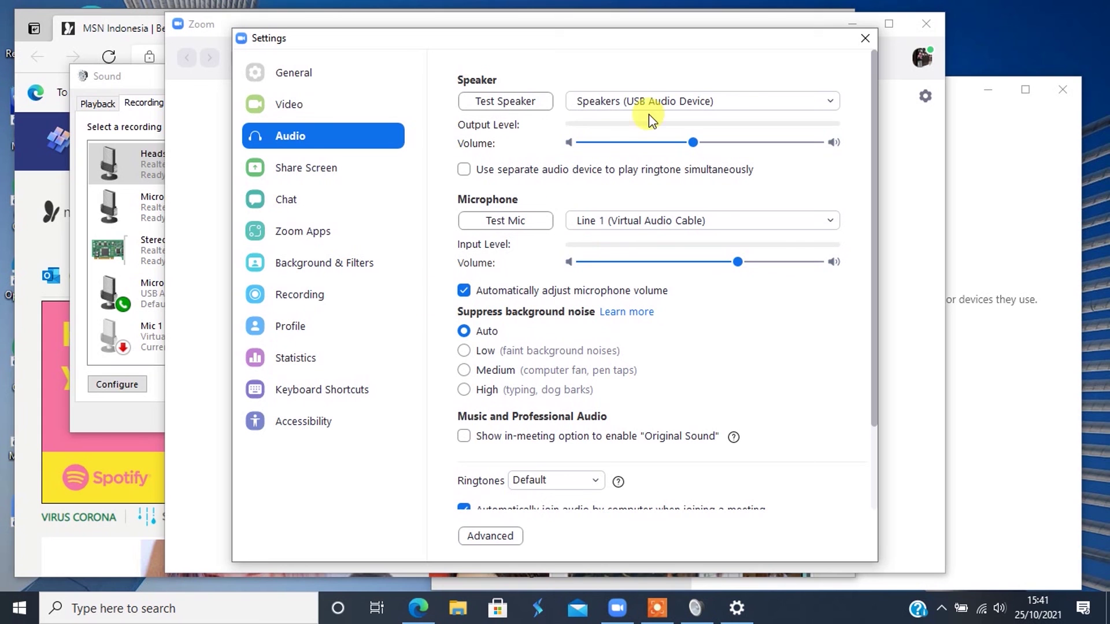
- Open the choice of speaker devices in Zoom's audio settings
click(746, 108)
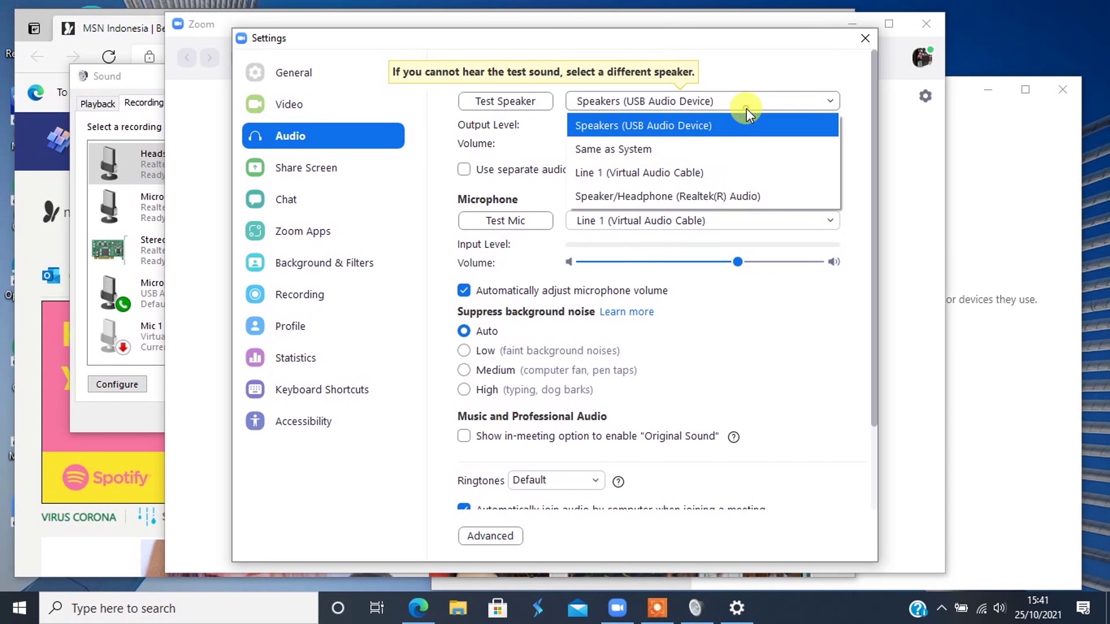